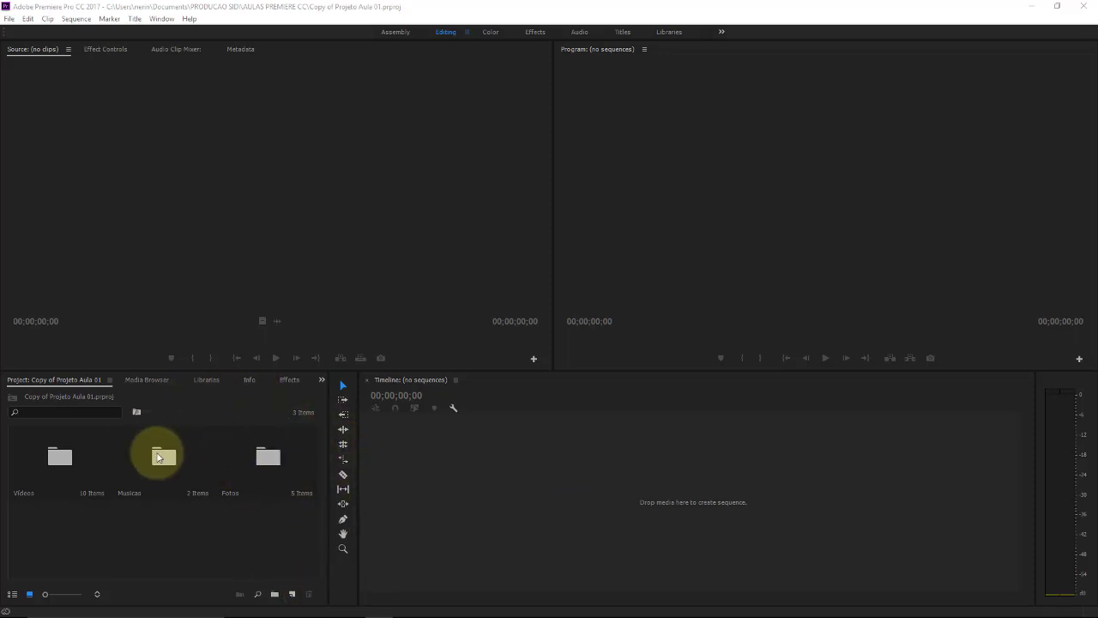
Open the Videos bin and check that shutterstock_v2309387.mpg is 852 x 480 in the Video Info column.
click(399, 449)
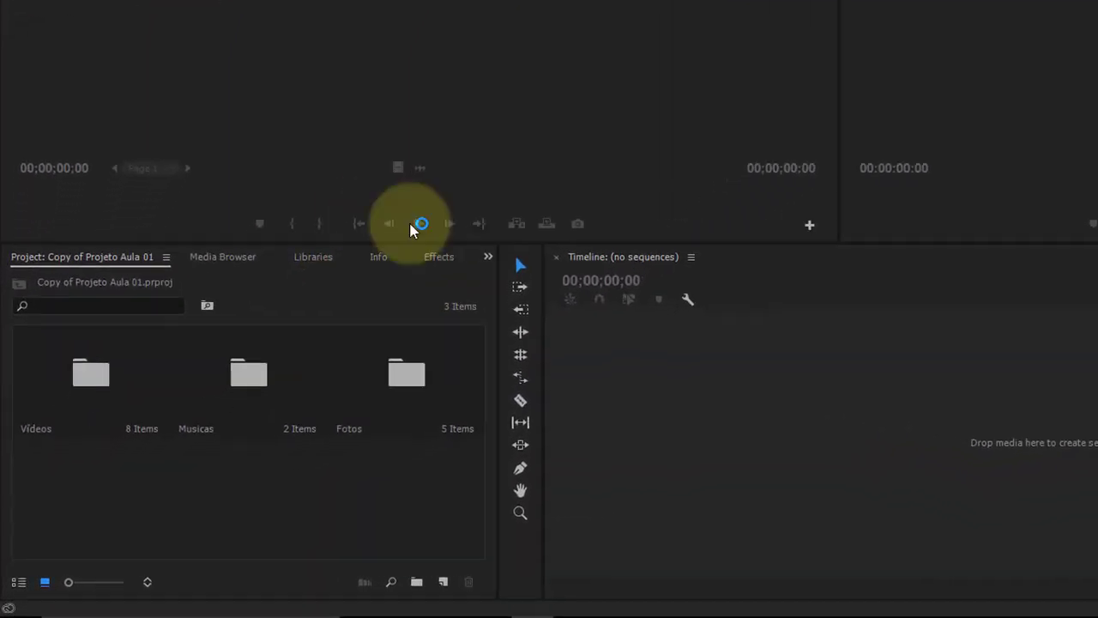
double_click(101, 360)
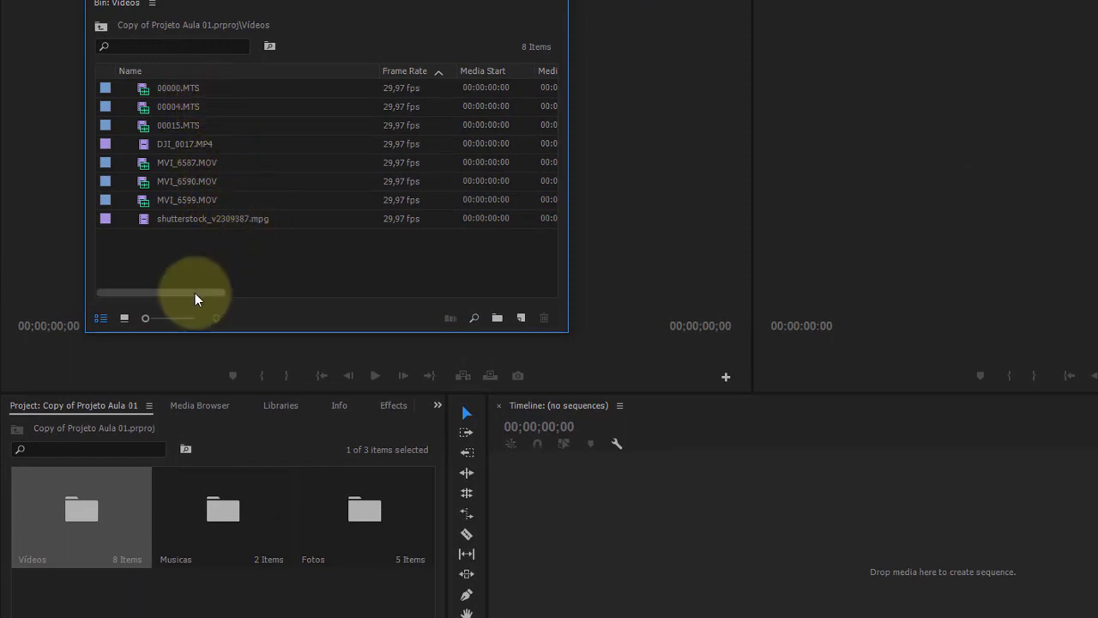
mouse_move(194, 293)
mouse_down()
mouse_move(158, 288)
mouse_move(338, 274)
mouse_up()
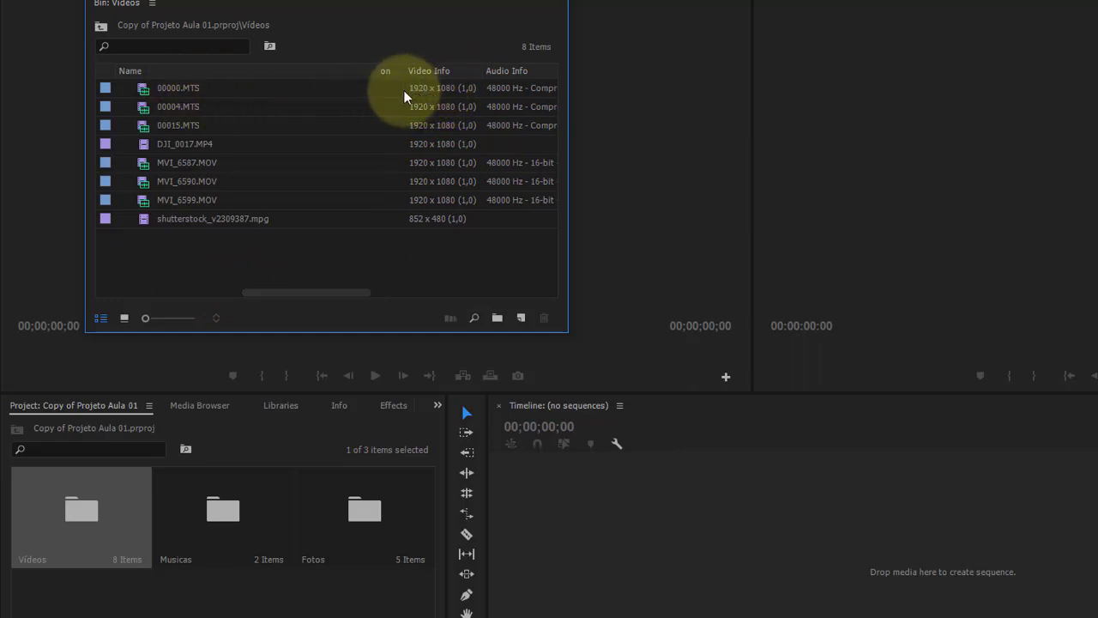
click(249, 219)
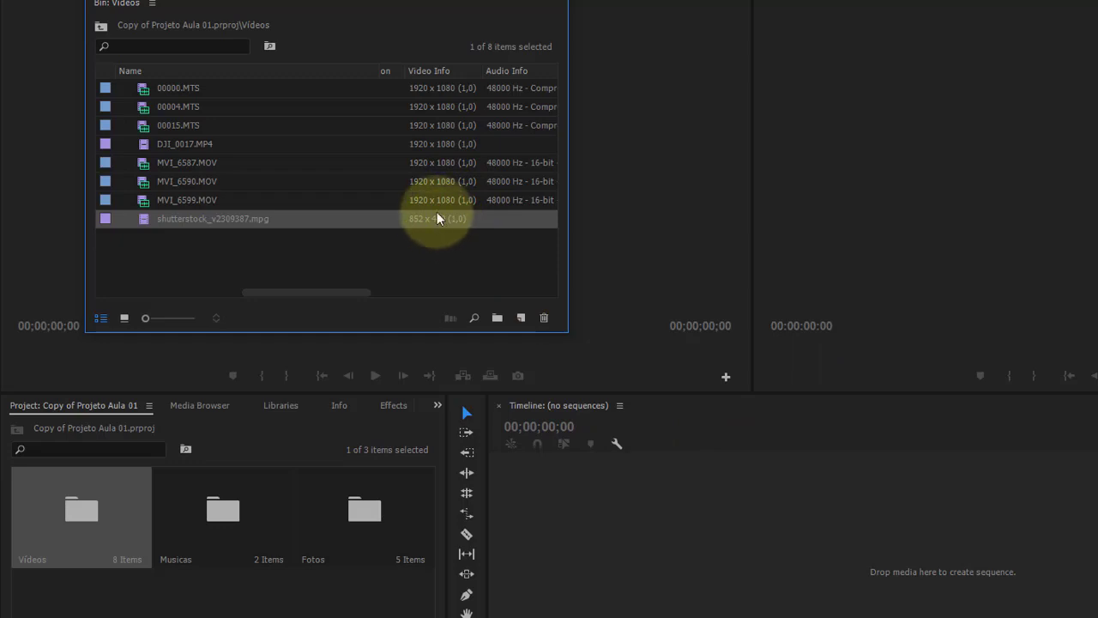
Create a new sequence from the DJI_0017.MP4 drone clip in the empty Timeline.
click(171, 87)
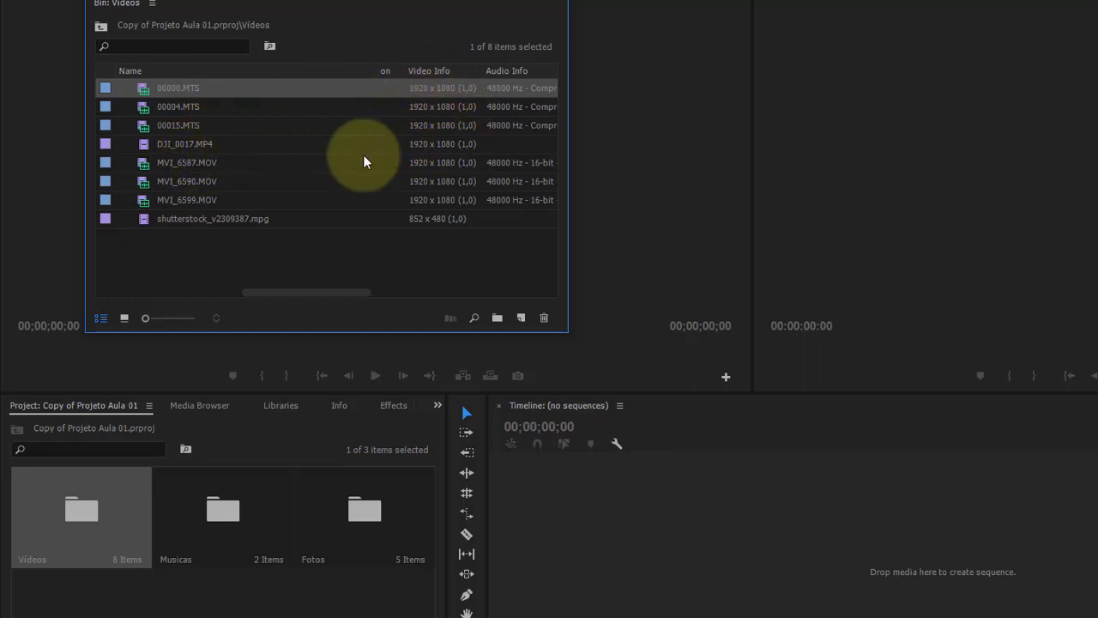
click(163, 146)
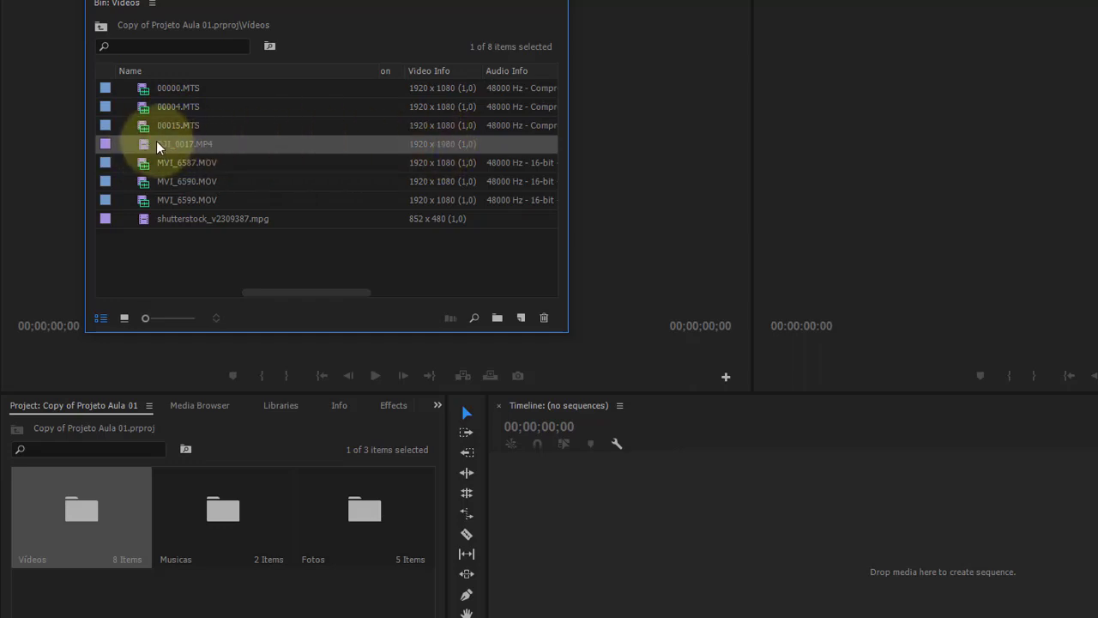
click(144, 138)
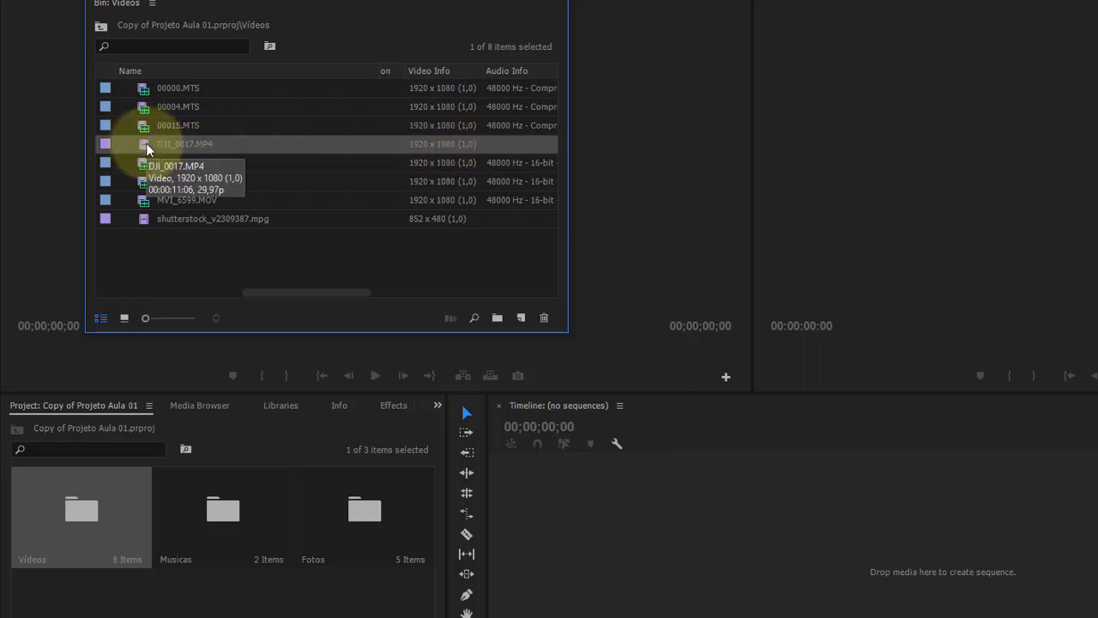
mouse_move(144, 144)
mouse_down()
mouse_move(566, 361)
mouse_move(664, 571)
mouse_up()
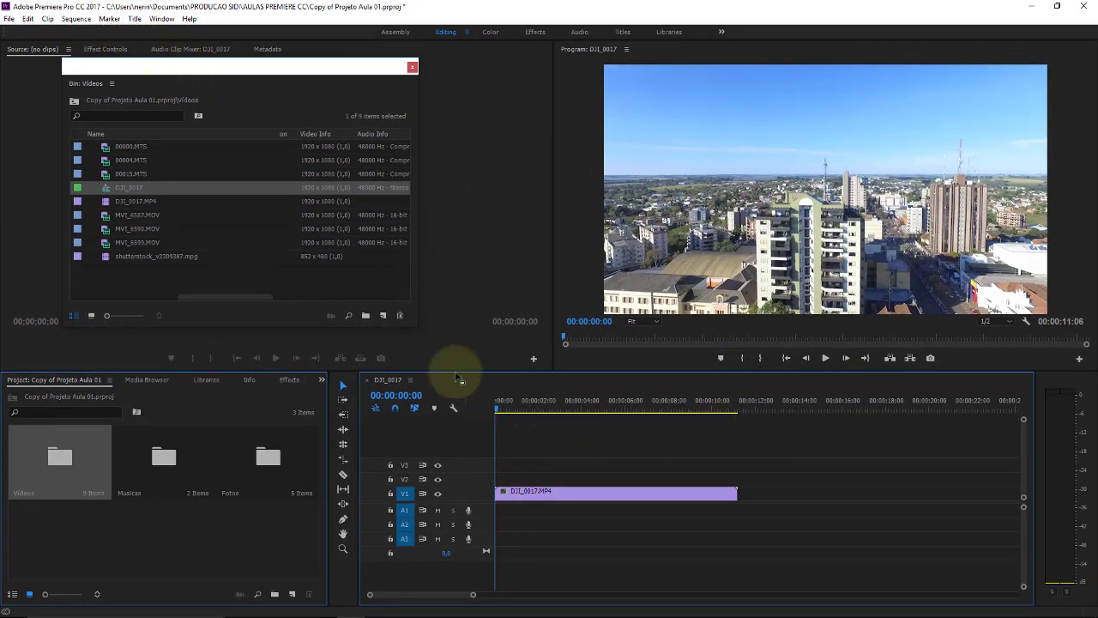
Review the DJI_0017 sequence settings (1920 x 1080, 29.97 fps) unchanged, then close the sequence.
click(75, 18)
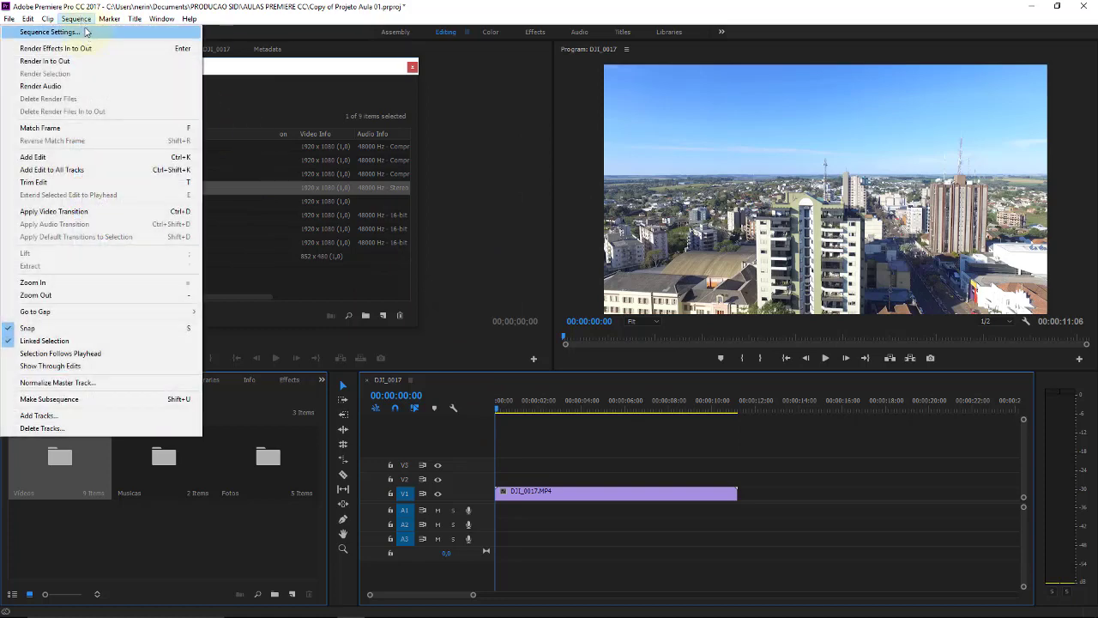
click(86, 32)
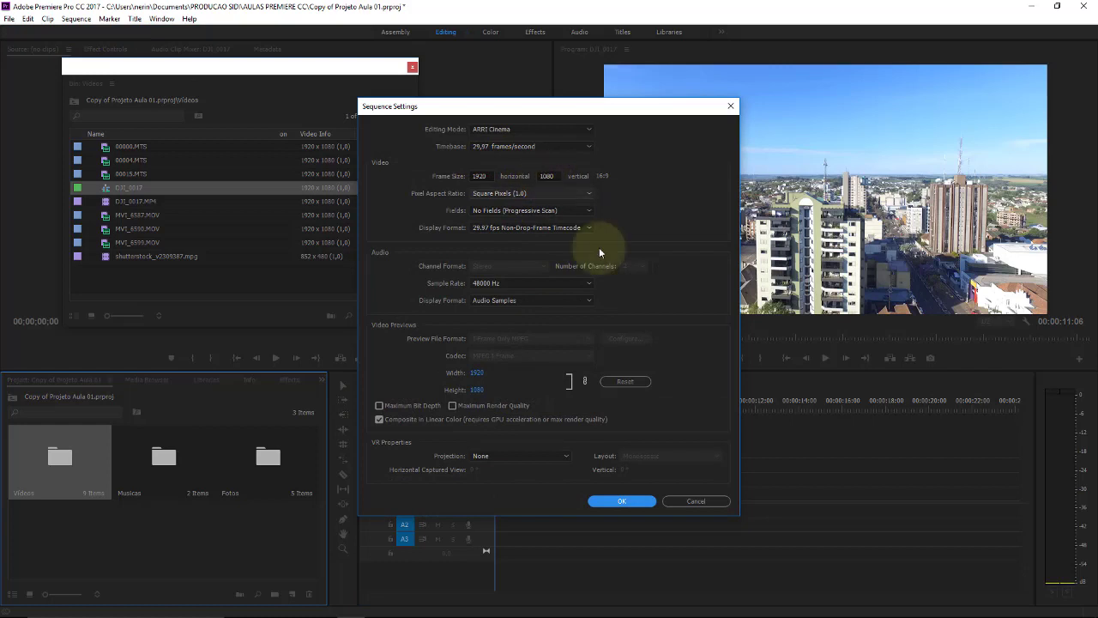
click(688, 501)
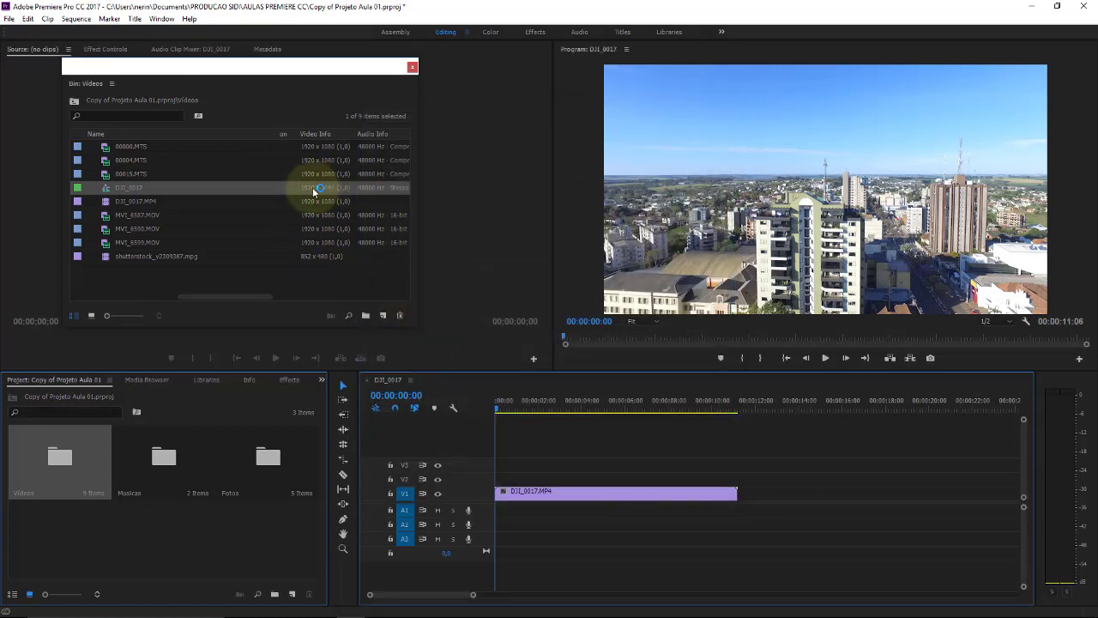
click(366, 379)
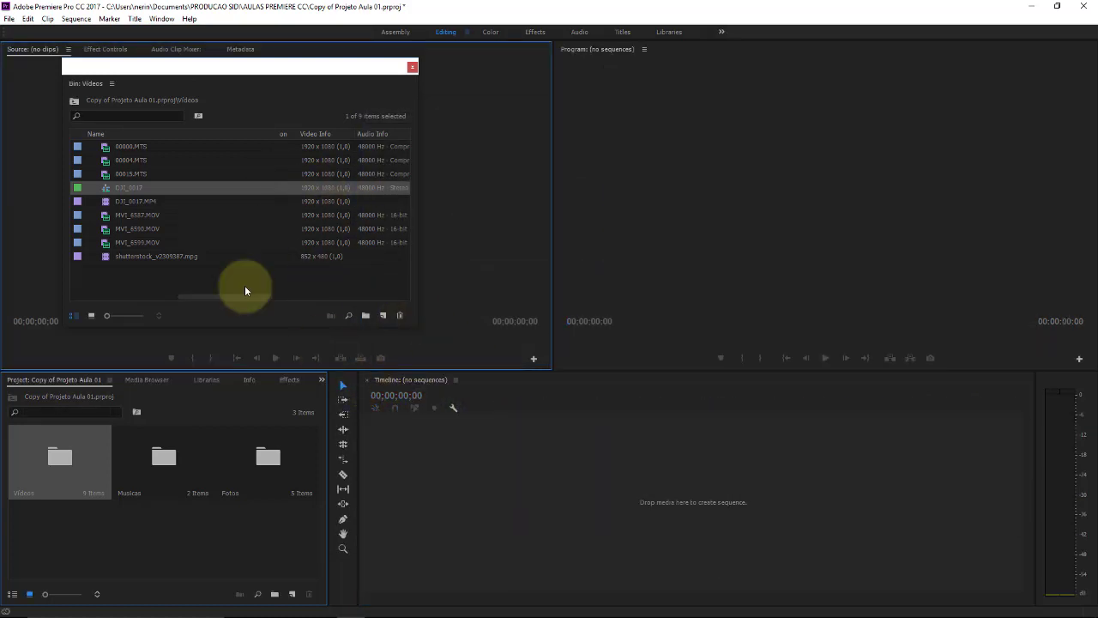
Delete the DJI_0017 sequence from the Videos bin.
click(143, 202)
click(132, 187)
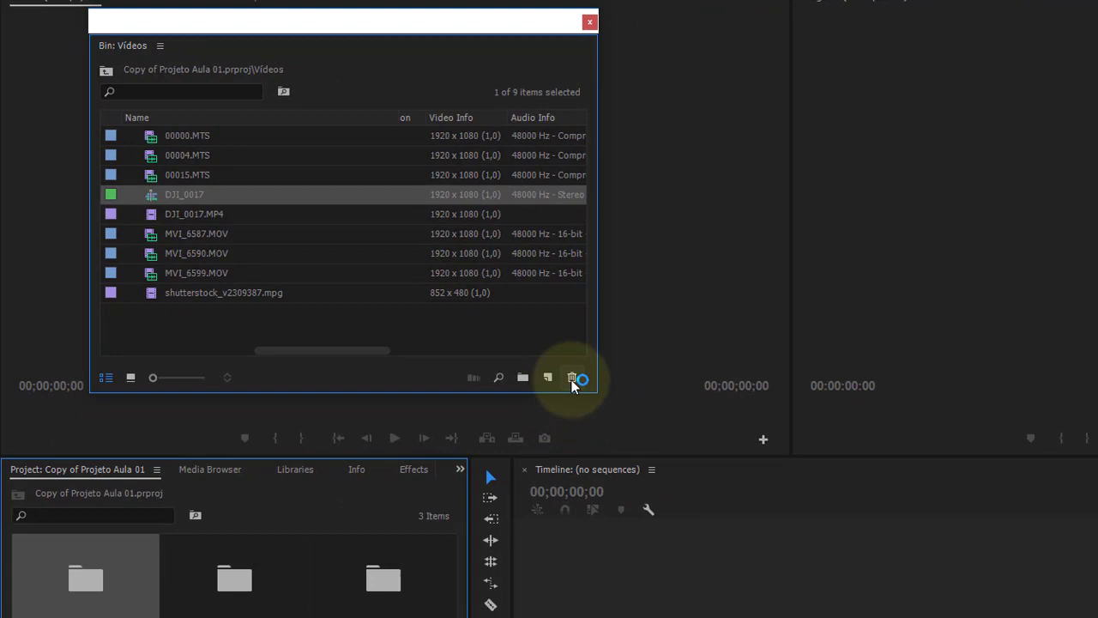
click(572, 379)
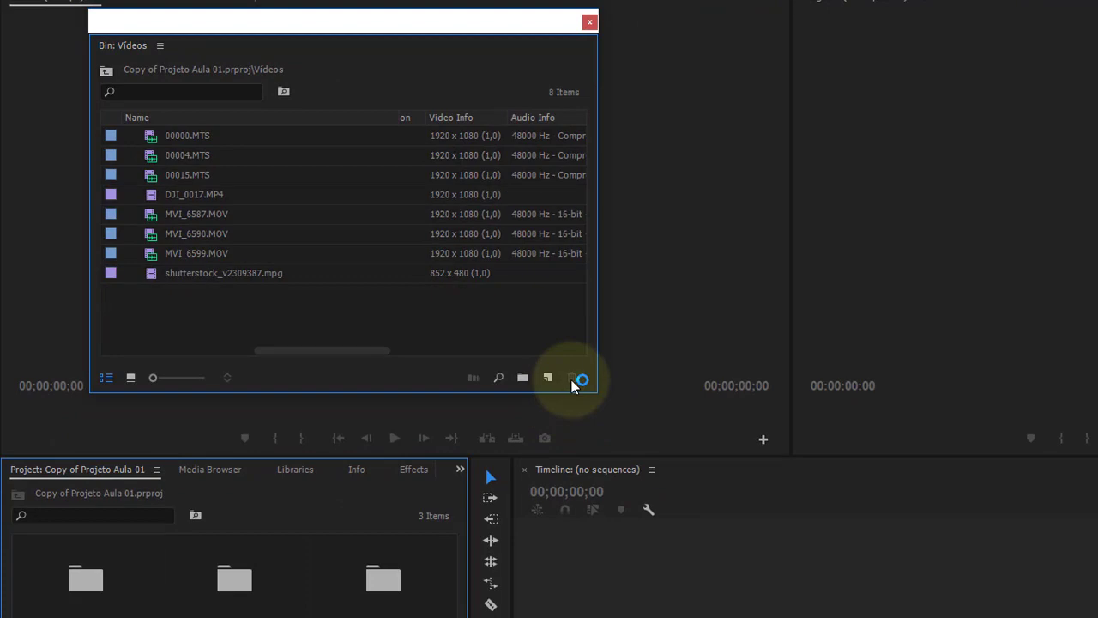
Create a sequence from shutterstock_v2309387.mpg and confirm its 852 x 480 settings.
click(198, 266)
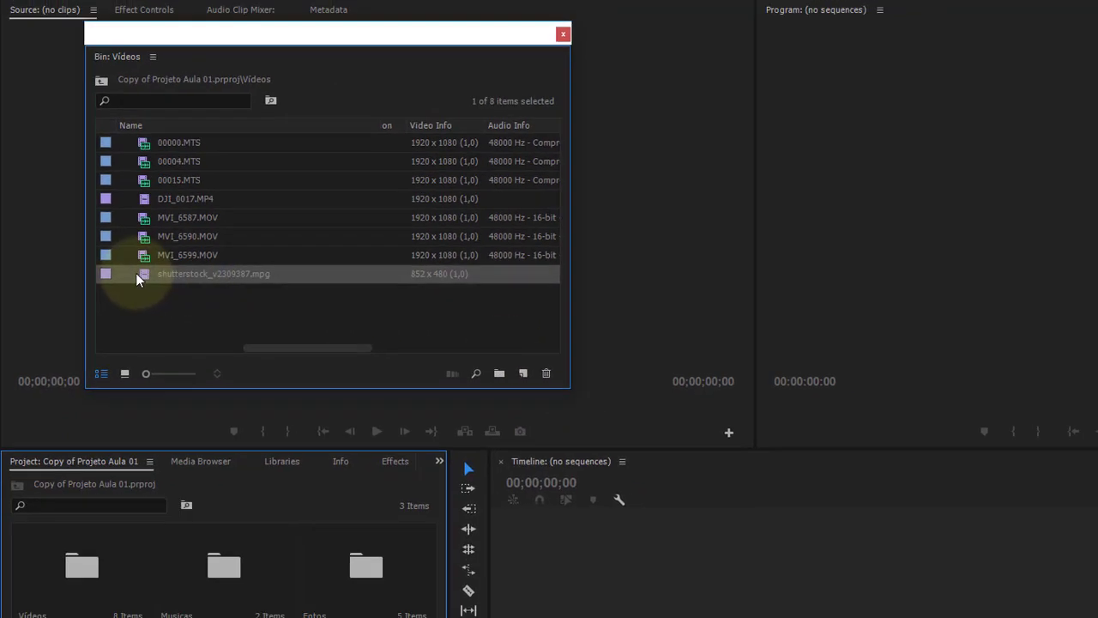
drag(198, 276, 553, 544)
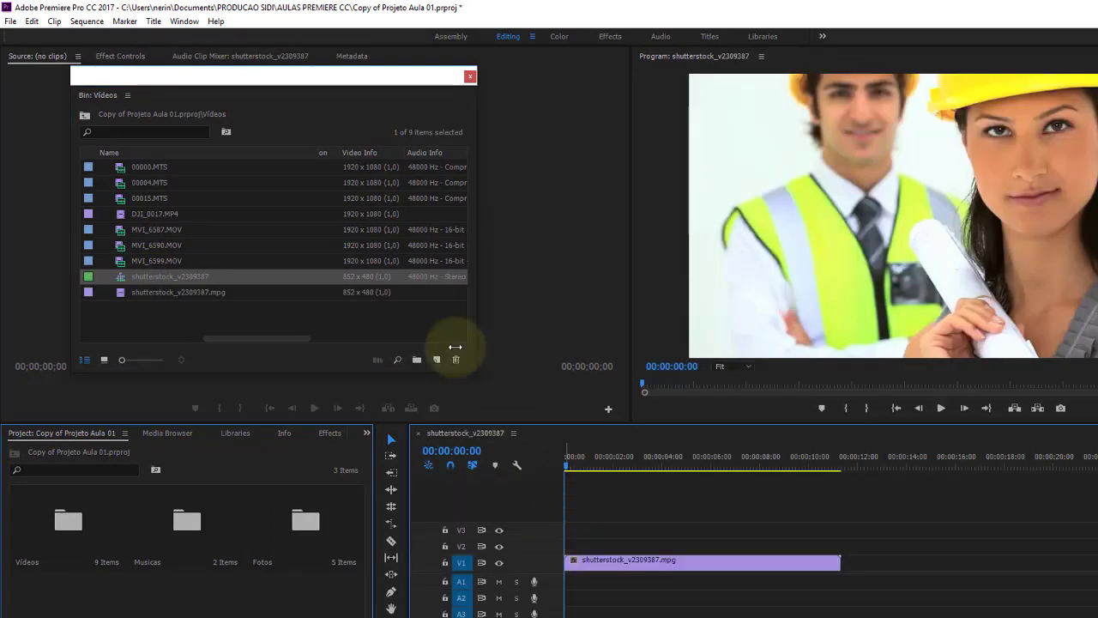
click(90, 21)
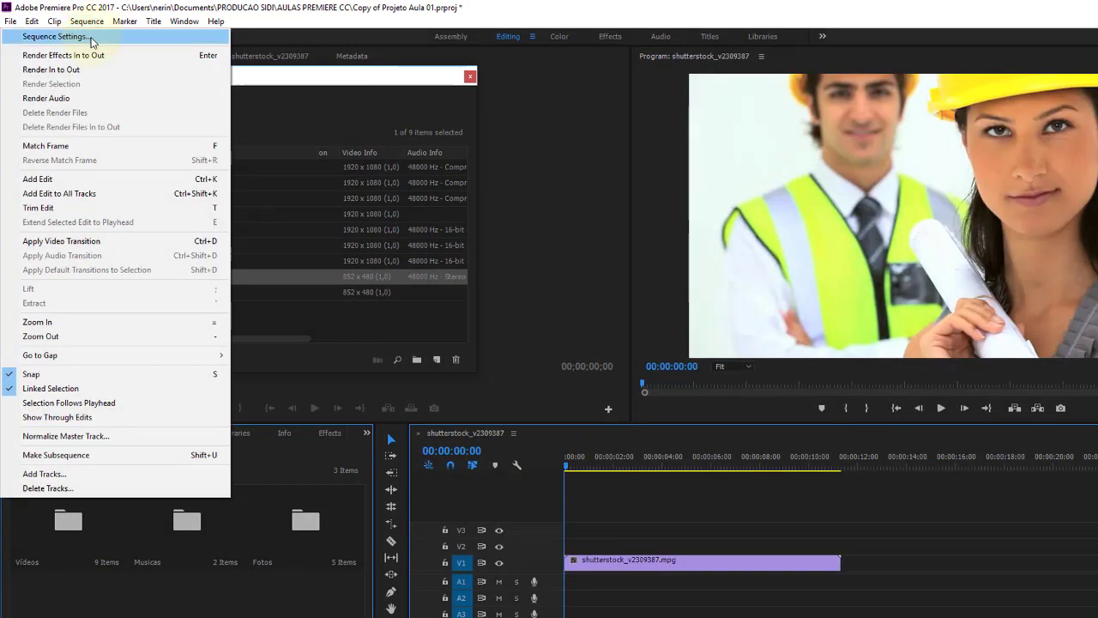
click(90, 35)
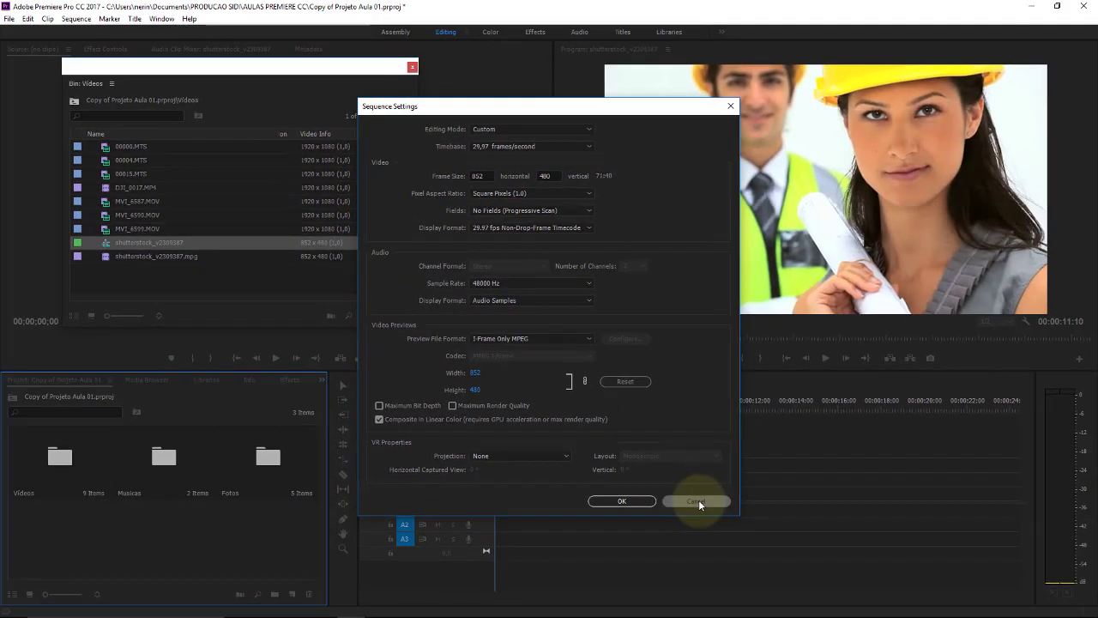
click(698, 501)
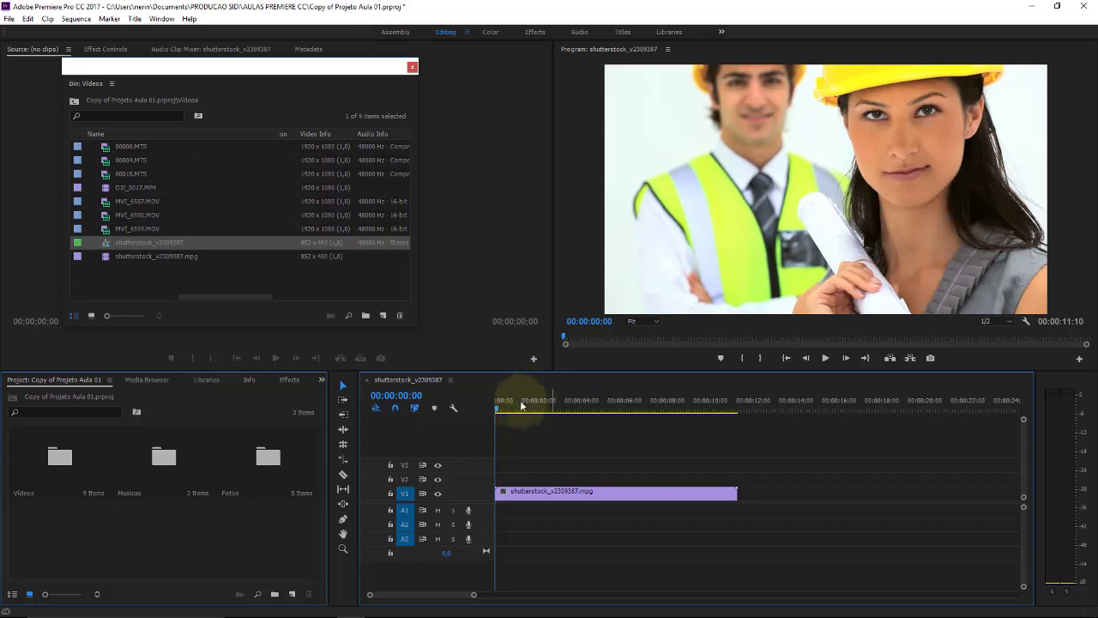
Place 00000.MTS on V3 at about 00:00:04 and select it to show its Effect Controls.
mouse_move(520, 402)
mouse_down()
mouse_move(674, 418)
mouse_move(636, 424)
mouse_up()
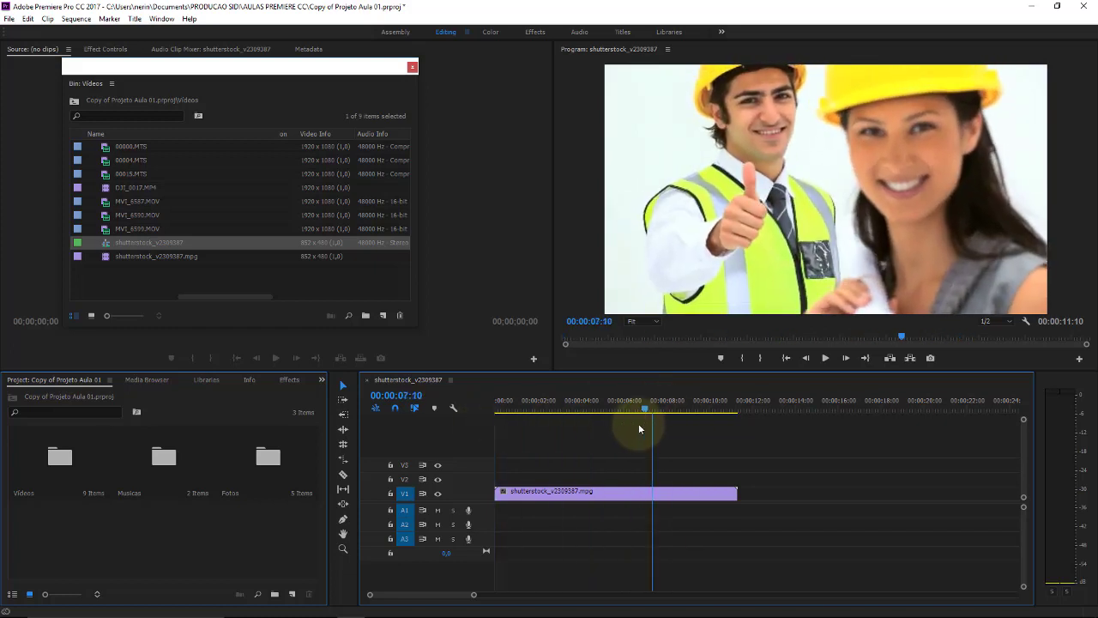
click(148, 148)
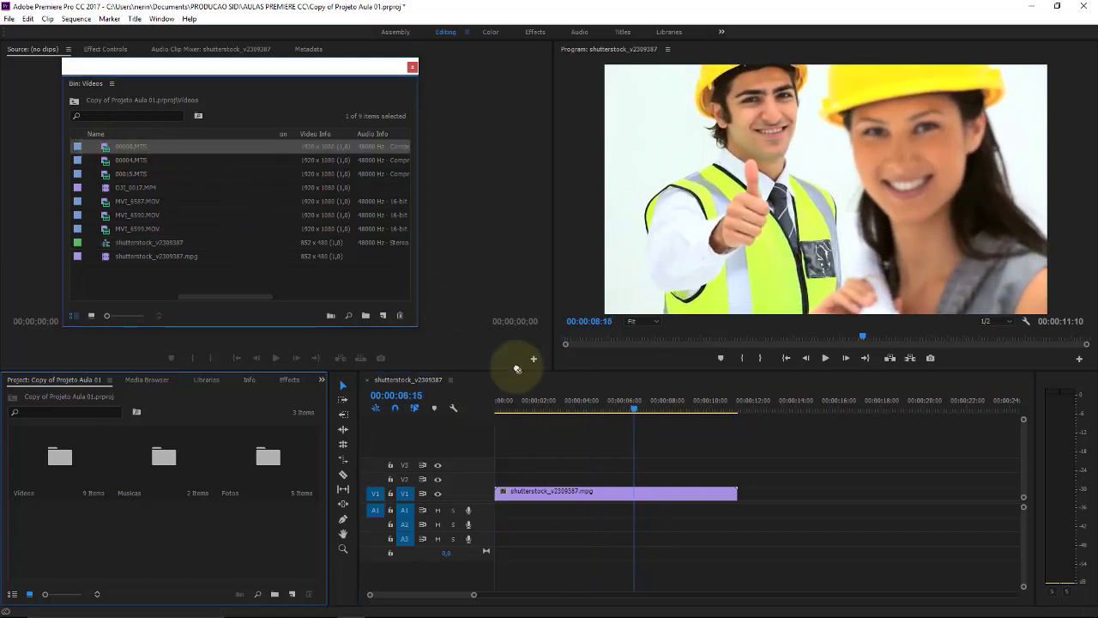
drag(107, 151, 591, 464)
click(643, 402)
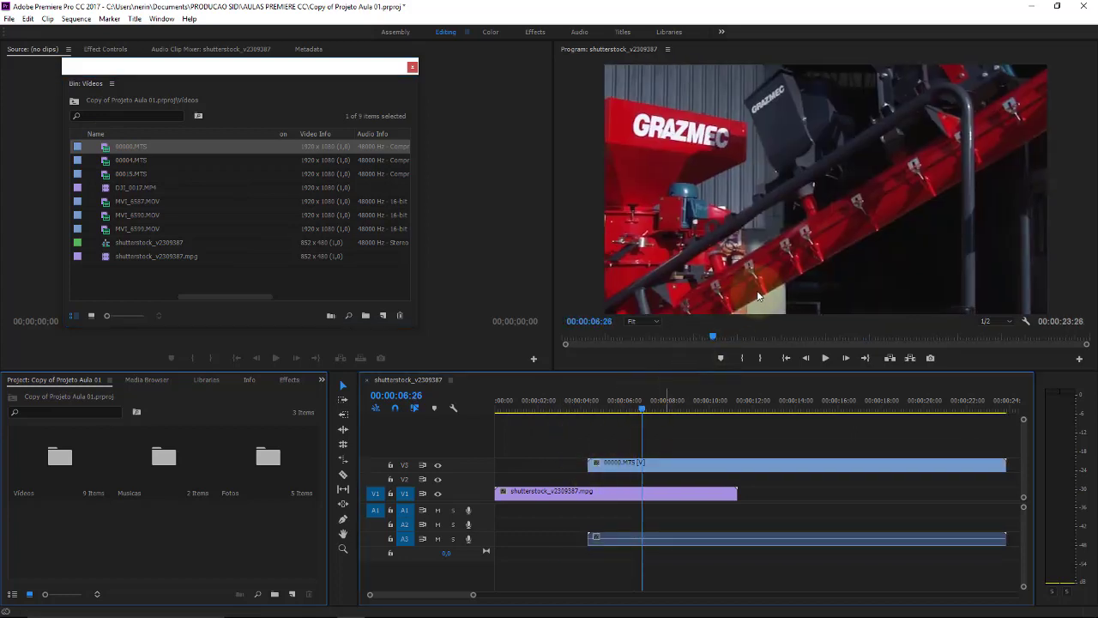
click(705, 463)
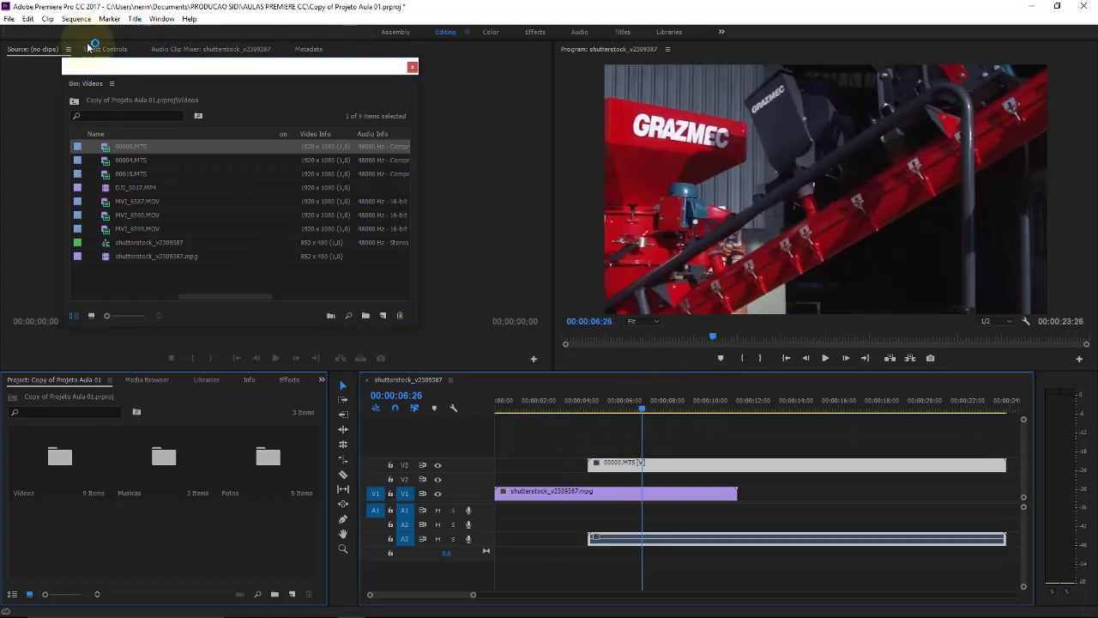
click(105, 49)
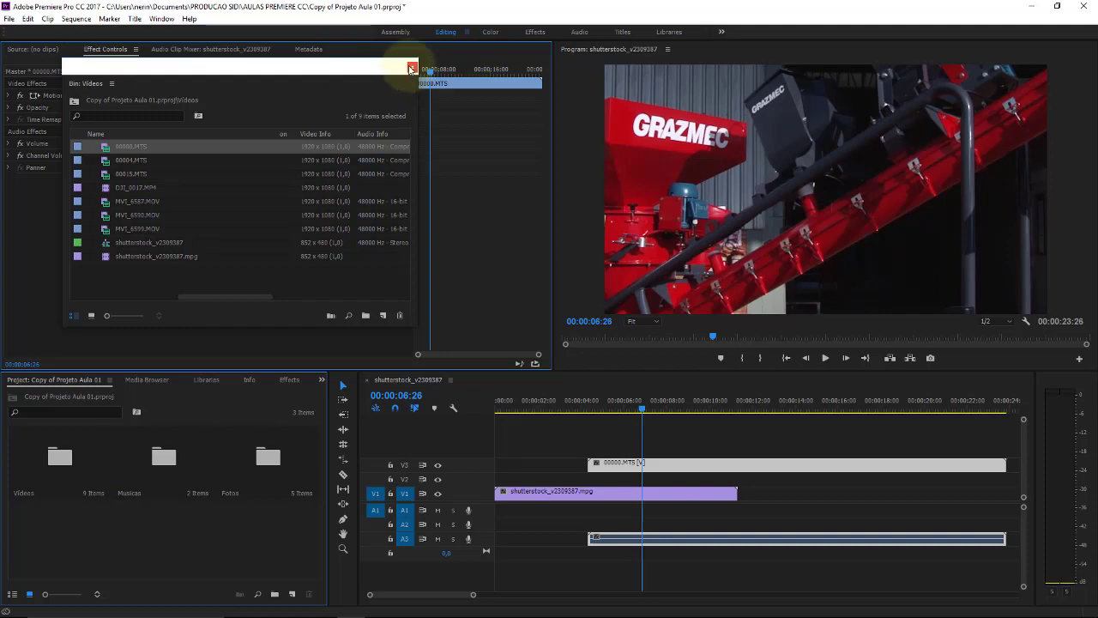
Set the 00000.MTS Motion Scale to about 45, then reopen the sequence settings.
click(410, 68)
click(10, 95)
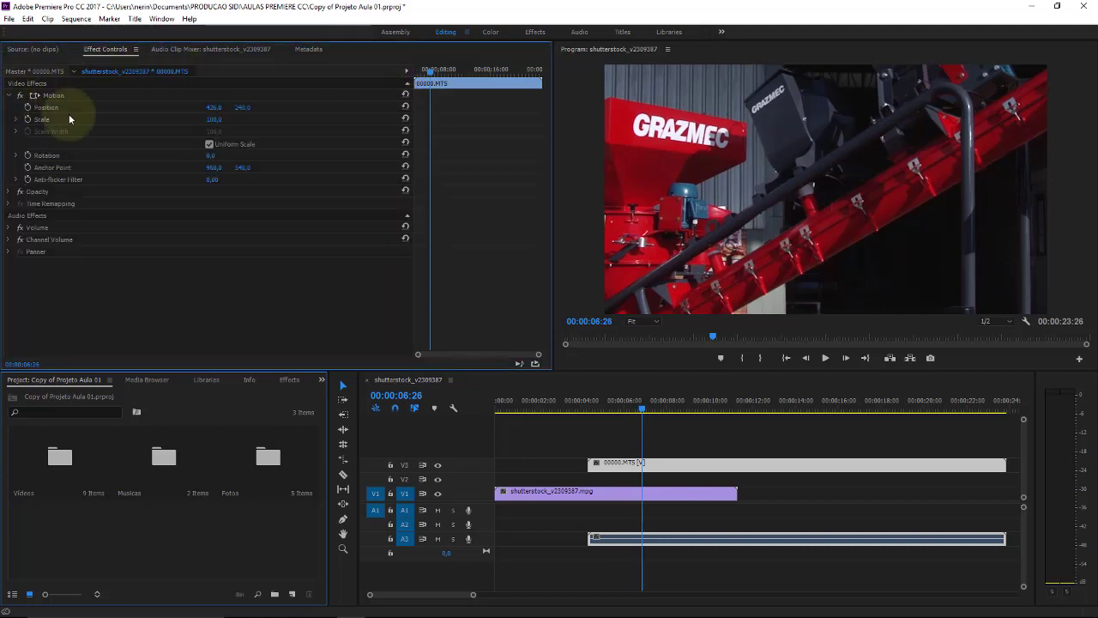
drag(212, 119, 185, 124)
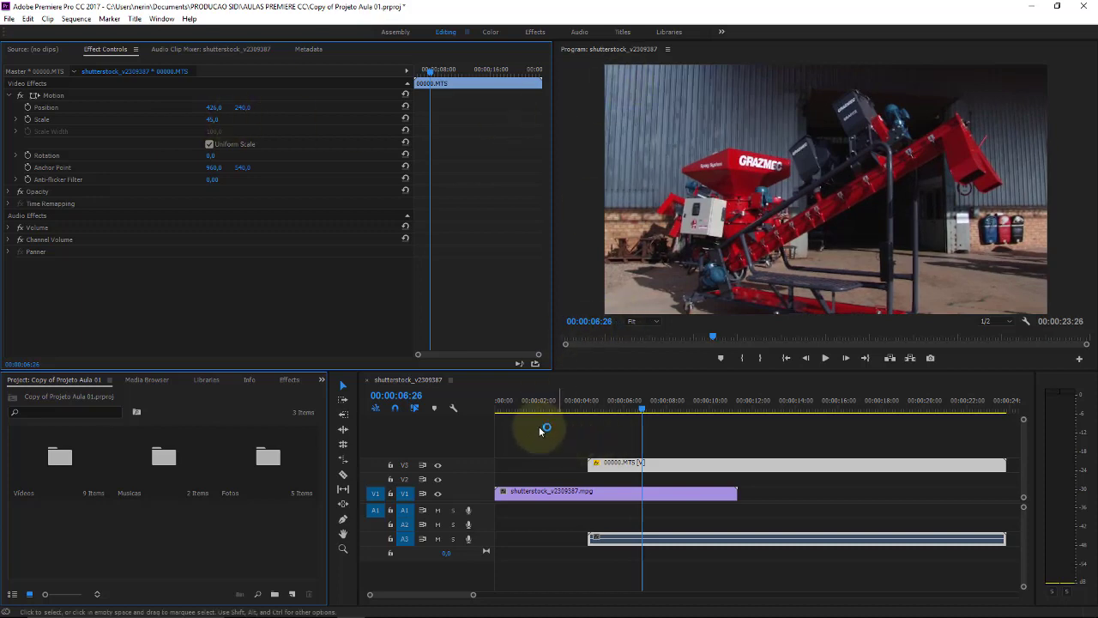
click(530, 400)
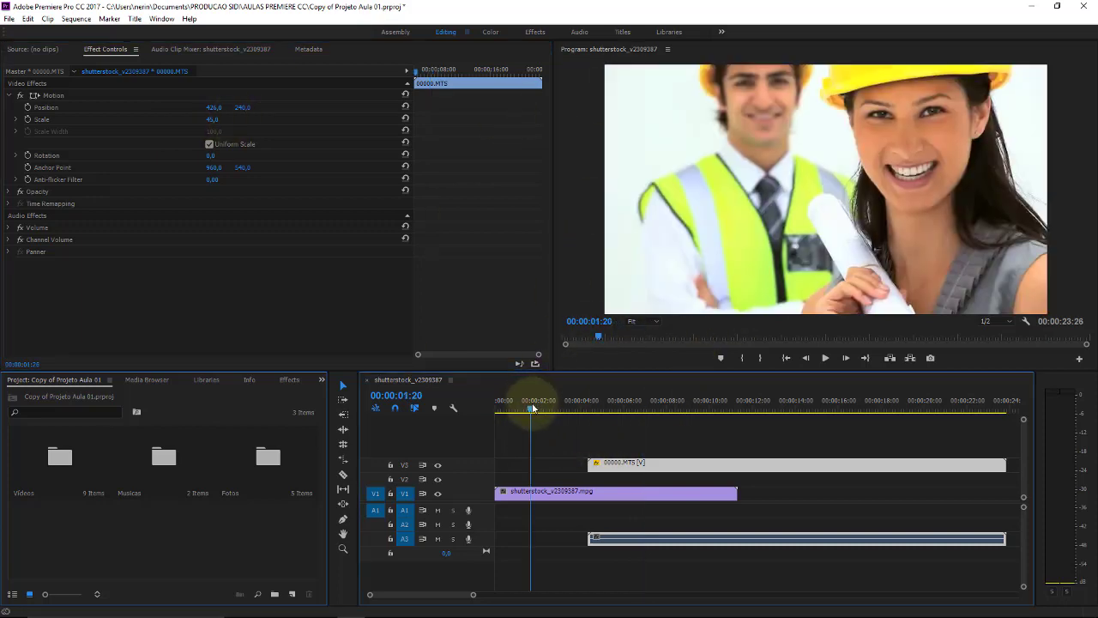
click(76, 18)
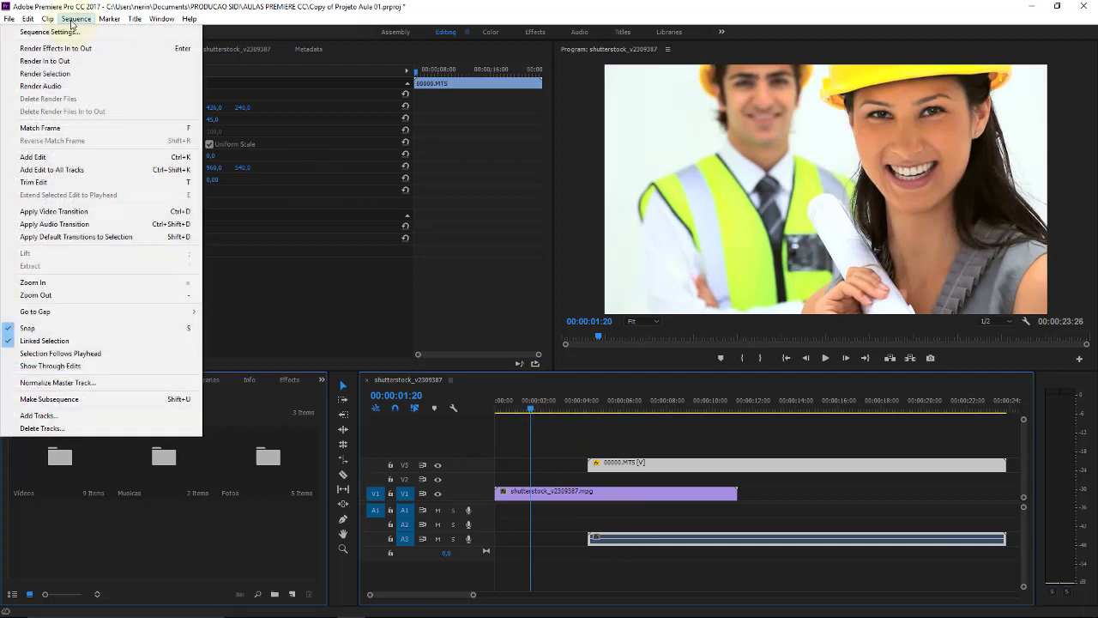
click(84, 31)
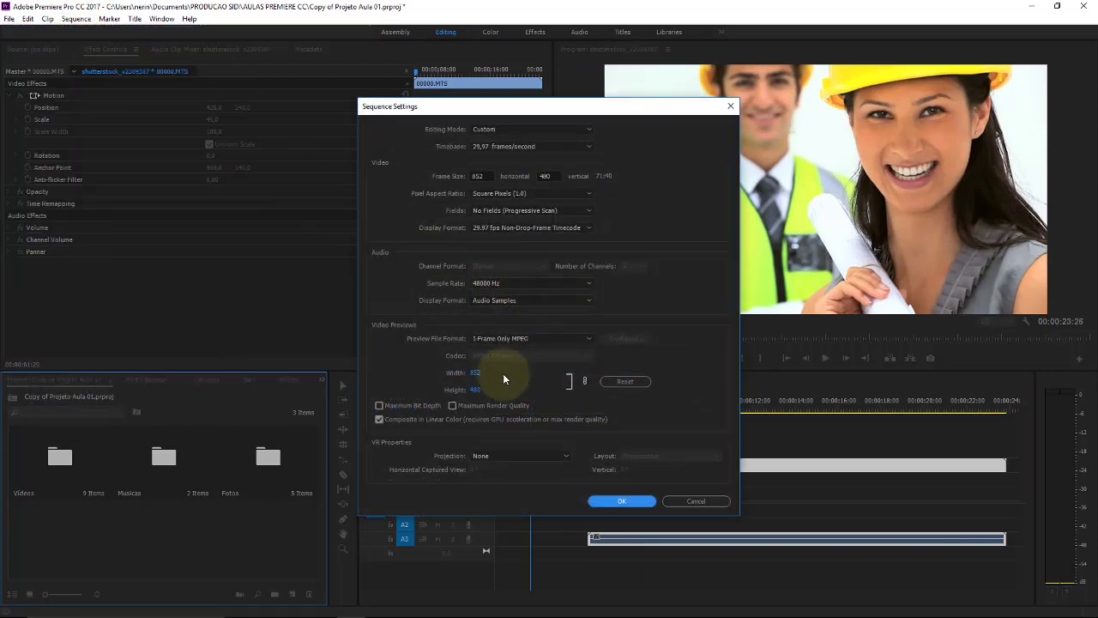
Cancel Sequence Settings, close the shutterstock tab and trash that sequence from the Videos bin.
click(712, 500)
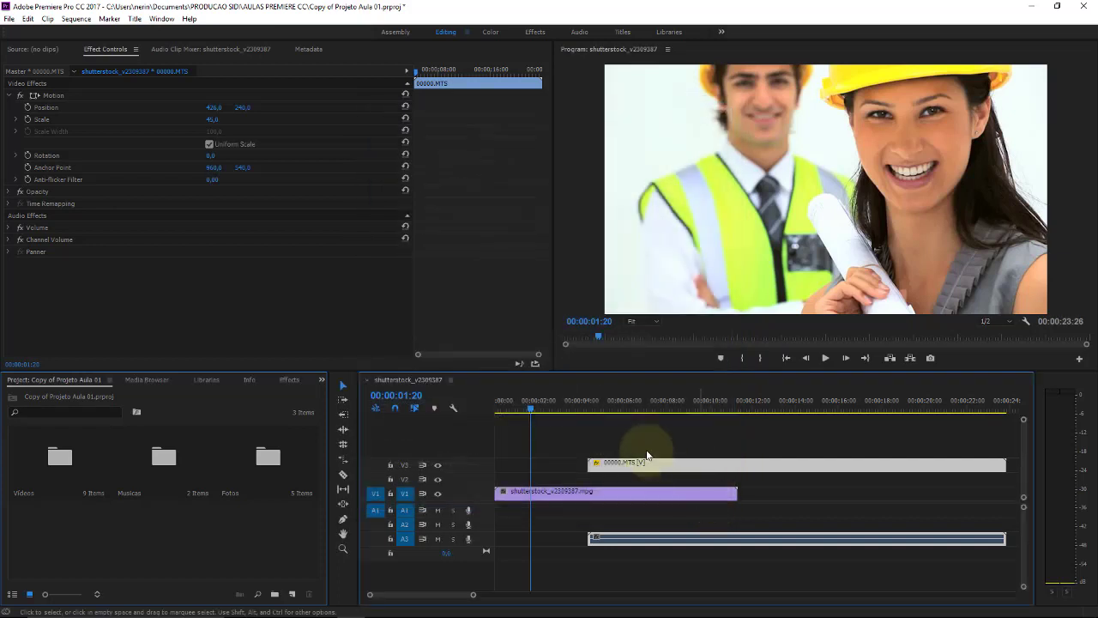
click(368, 379)
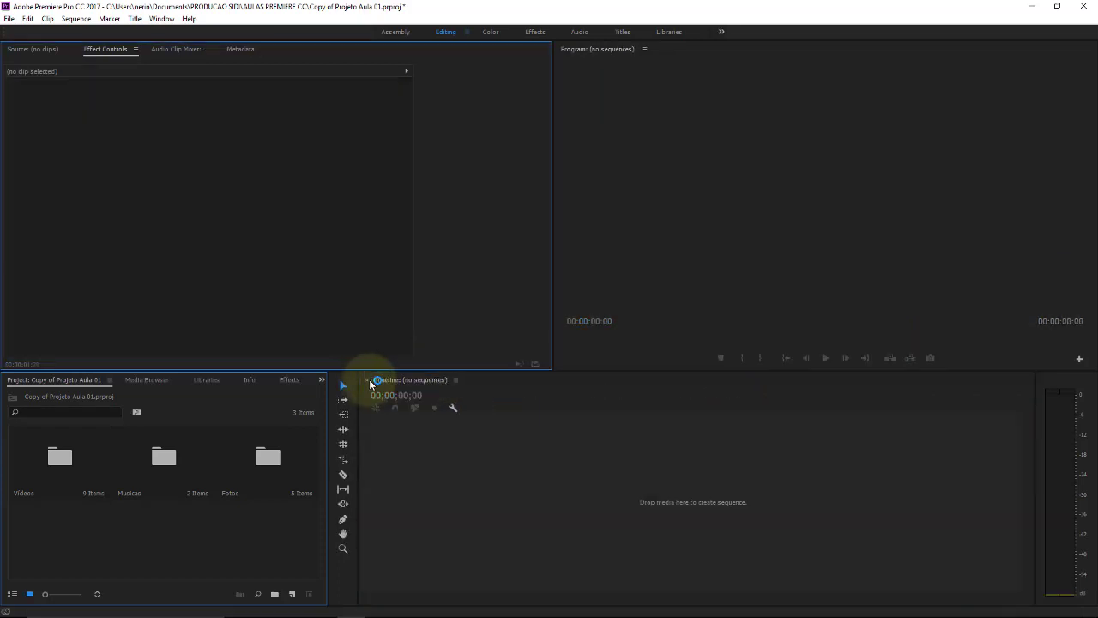
double_click(60, 454)
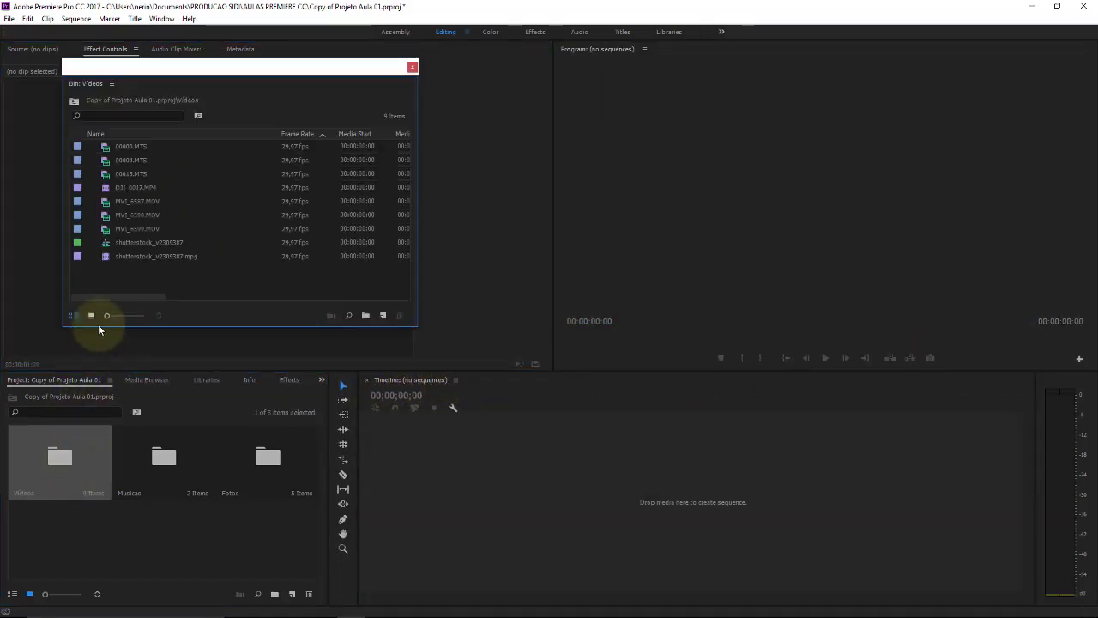
click(123, 245)
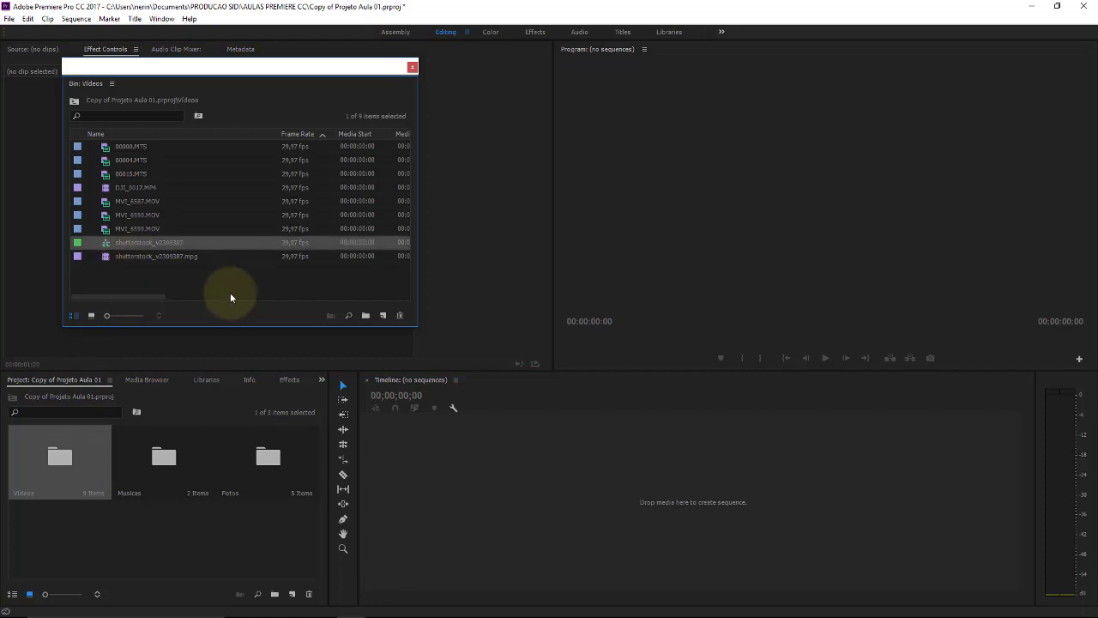
click(399, 316)
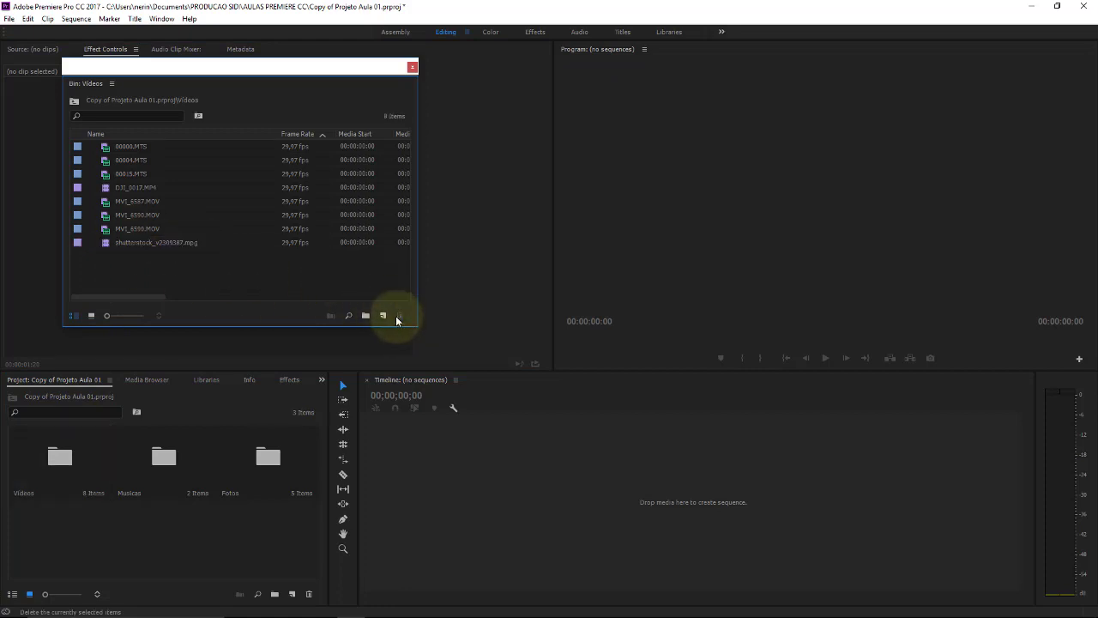
Select the DJI_0017.MP4 drone clip in the Videos bin.
click(192, 241)
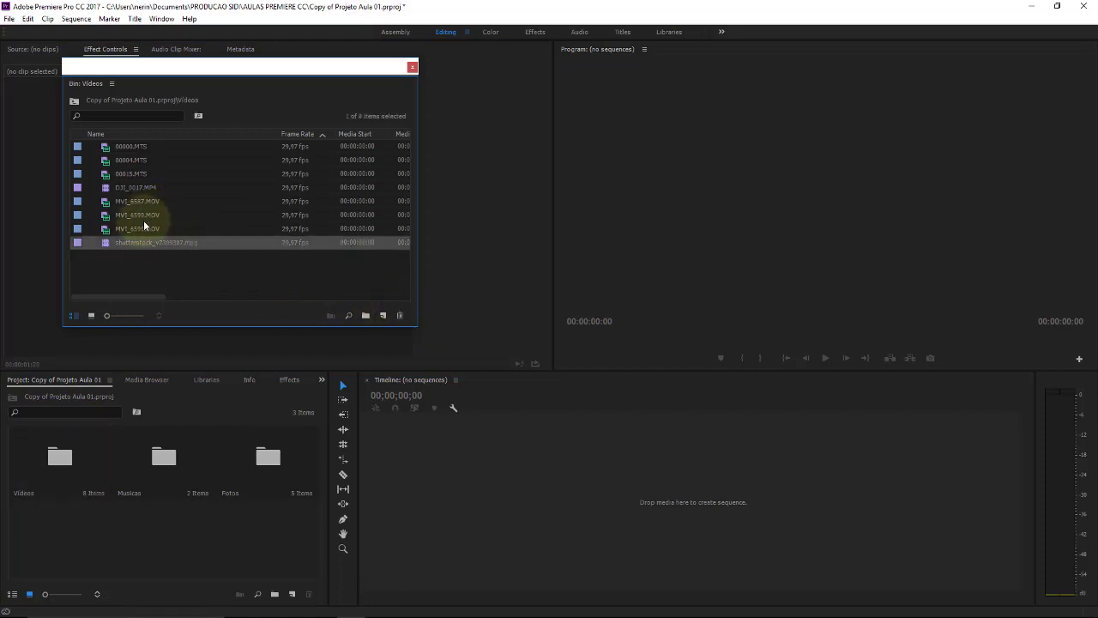
click(132, 201)
click(106, 187)
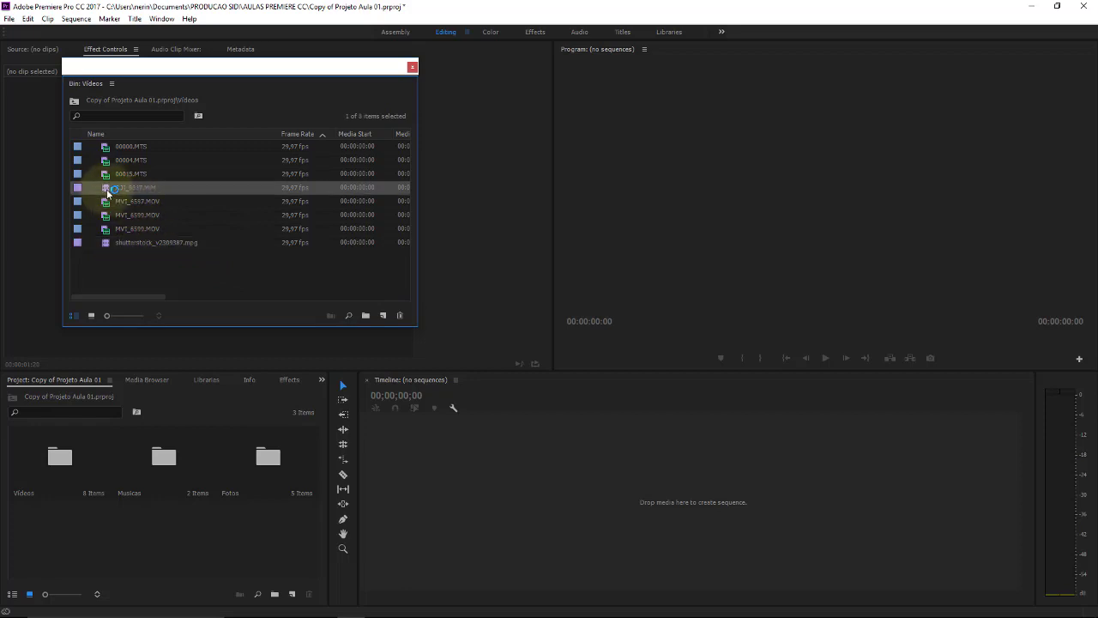
Make a DJI_0017 sequence, add shutterstock_v2309387.mpg on V2 above it, and select both clips.
drag(106, 187, 515, 502)
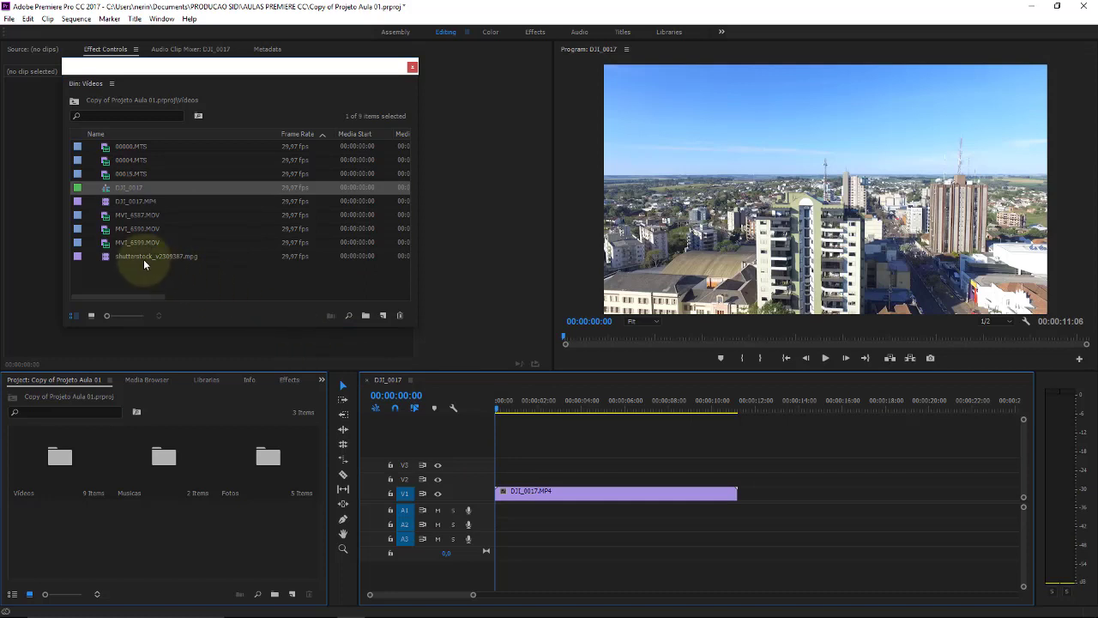
drag(143, 259, 550, 477)
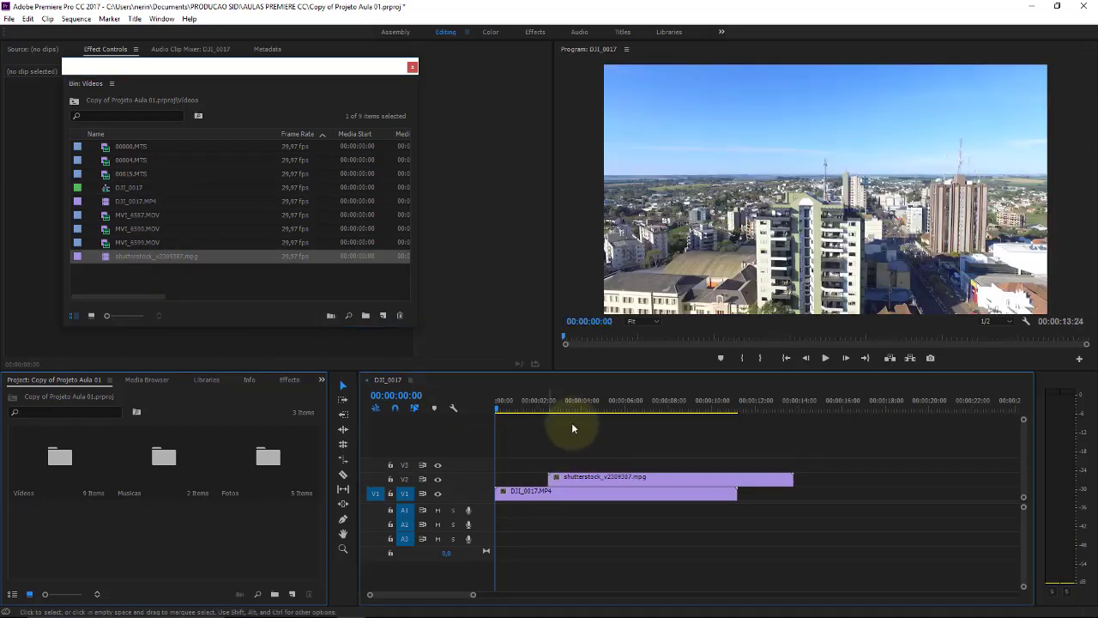
click(564, 404)
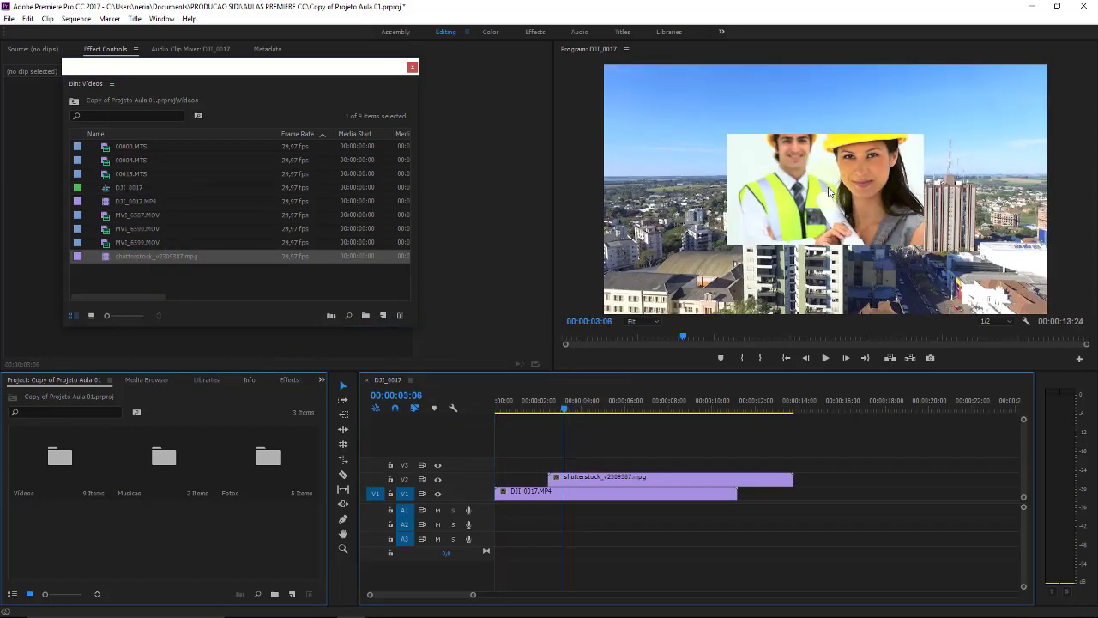
click(605, 80)
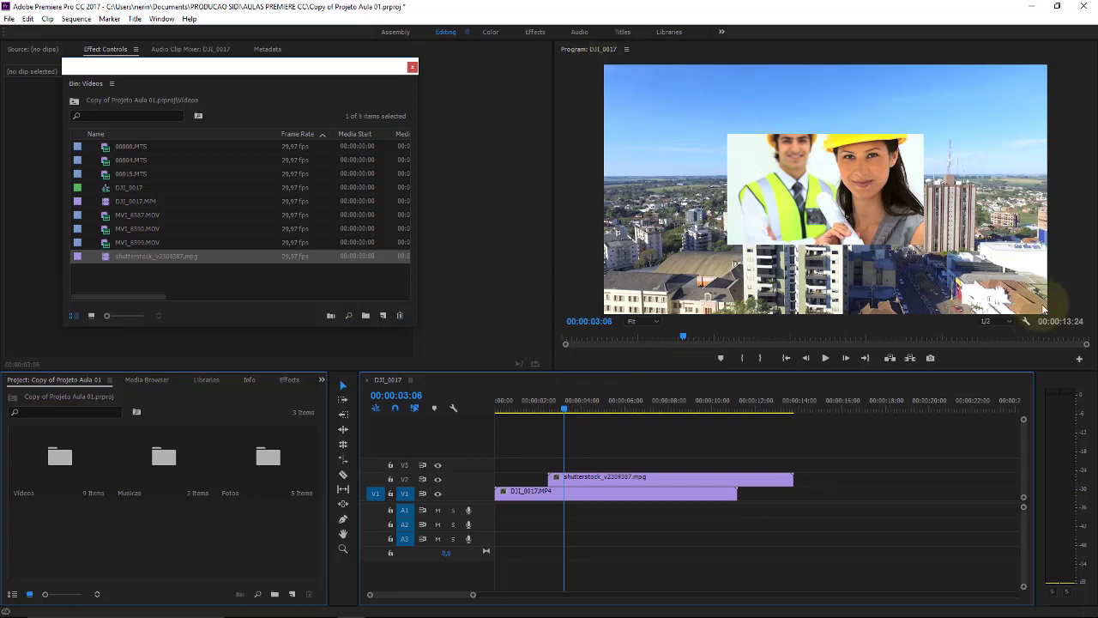
drag(528, 448, 611, 521)
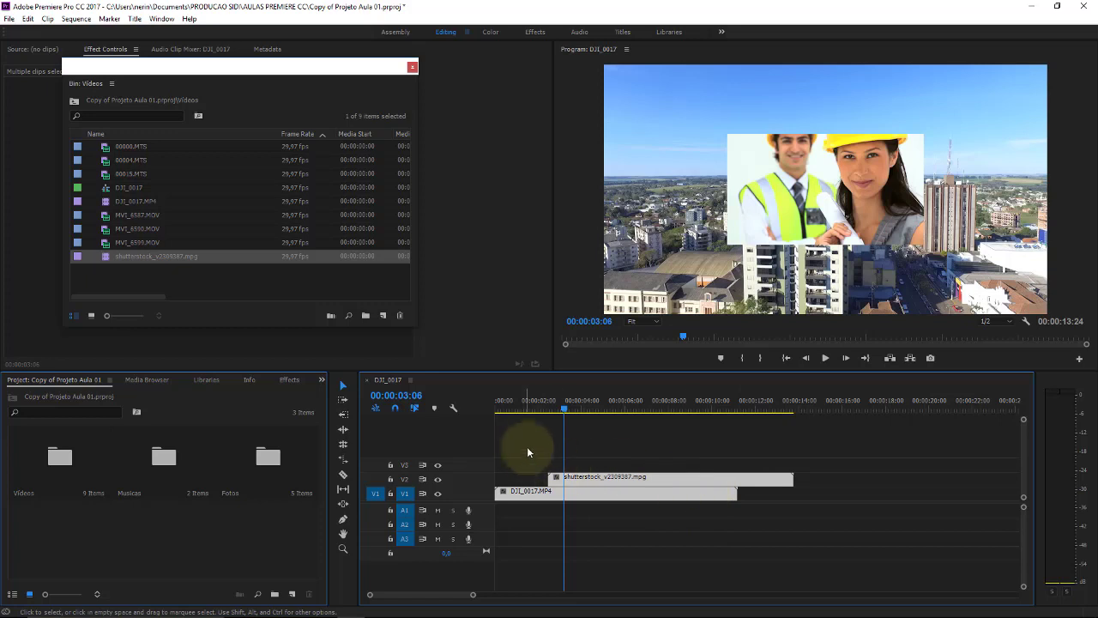
click(528, 406)
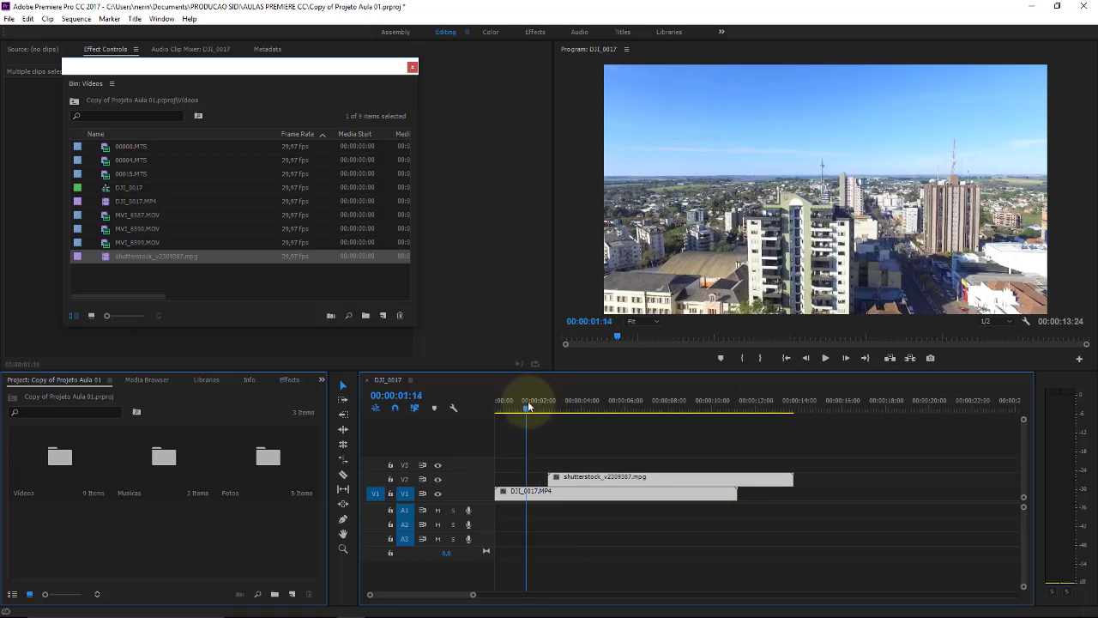
drag(529, 407, 516, 407)
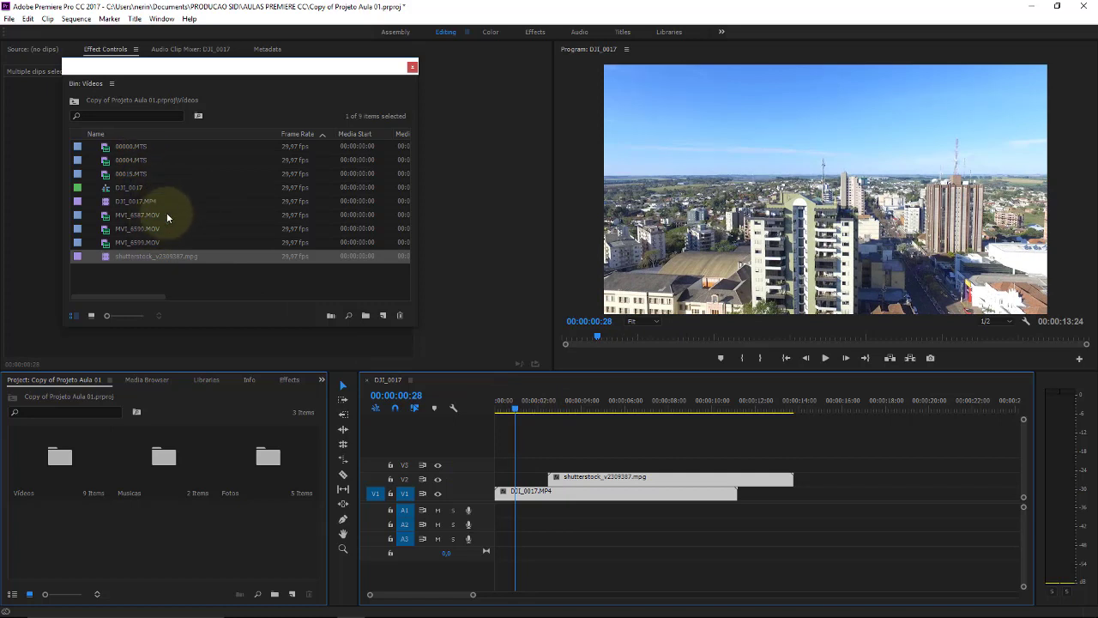
drag(377, 67, 395, 83)
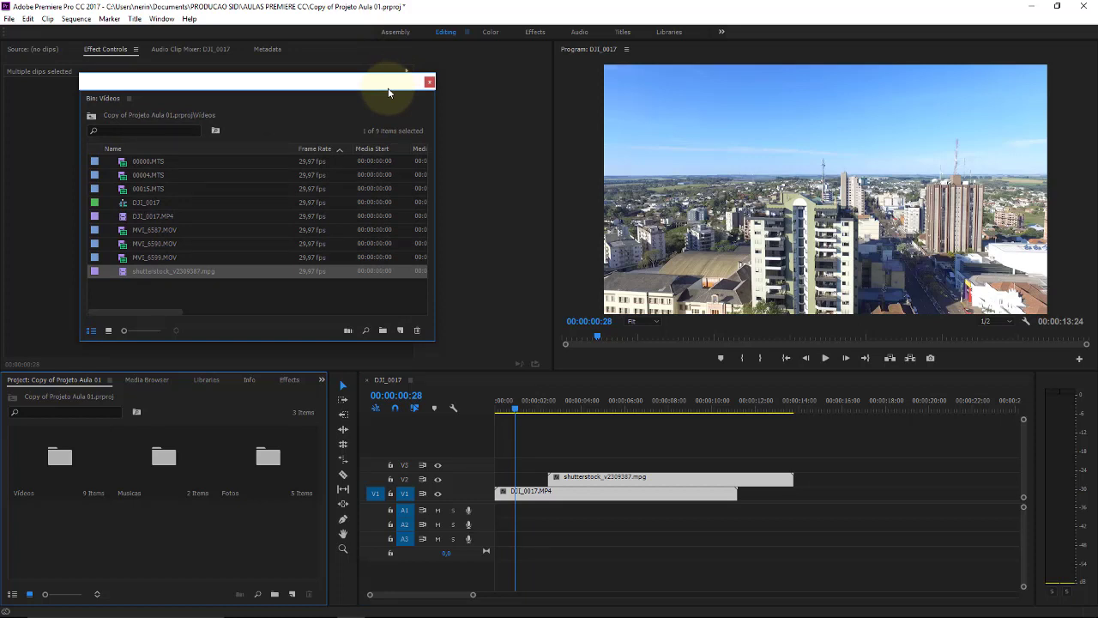
click(392, 86)
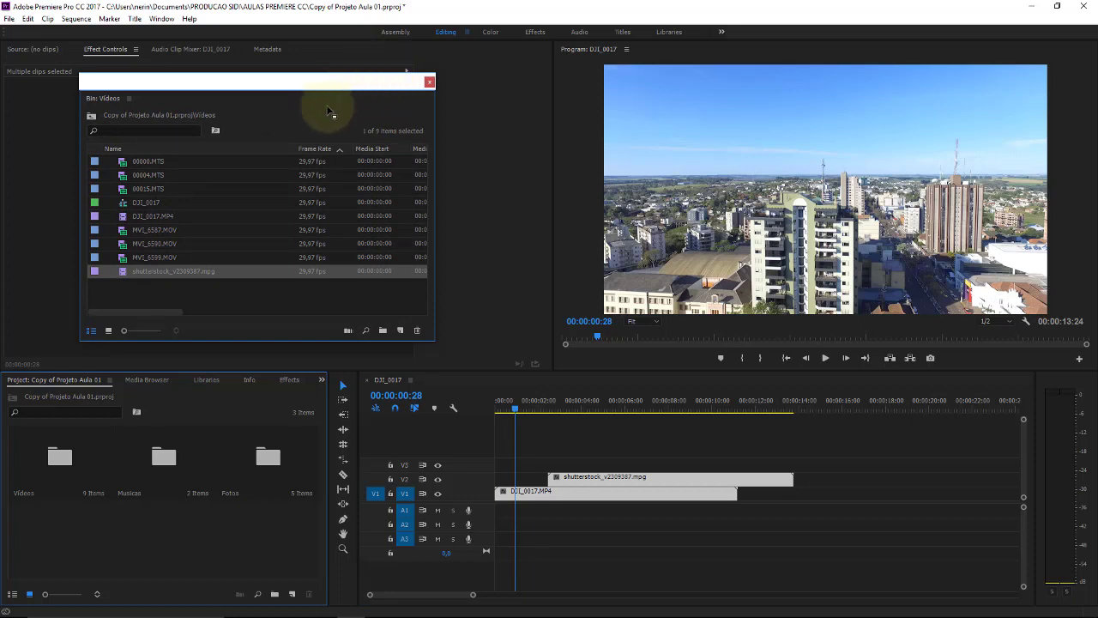
click(547, 403)
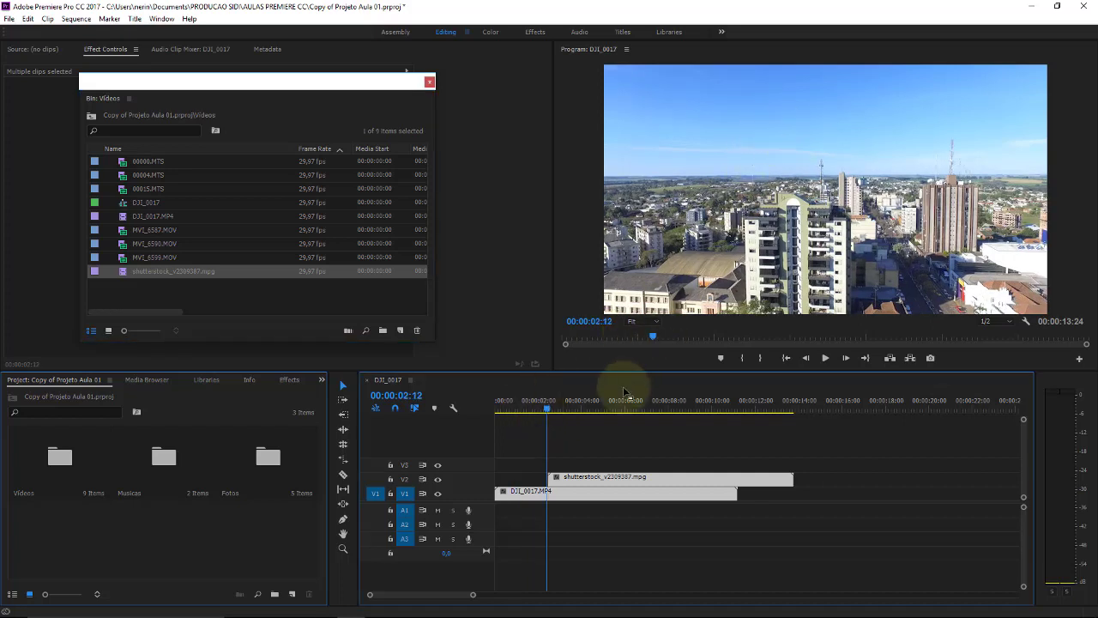
drag(551, 404, 528, 412)
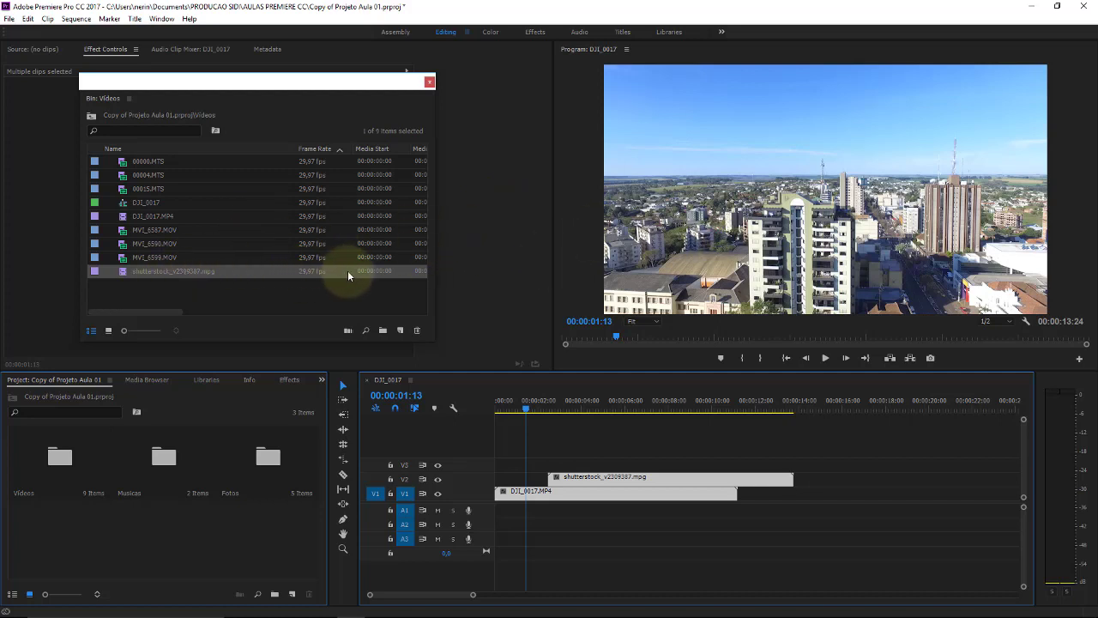
Show Video Info (shutterstock 852 x 480, drone clips 1920 x 1080), then scrub to 00:00:08:00.
drag(165, 310, 274, 312)
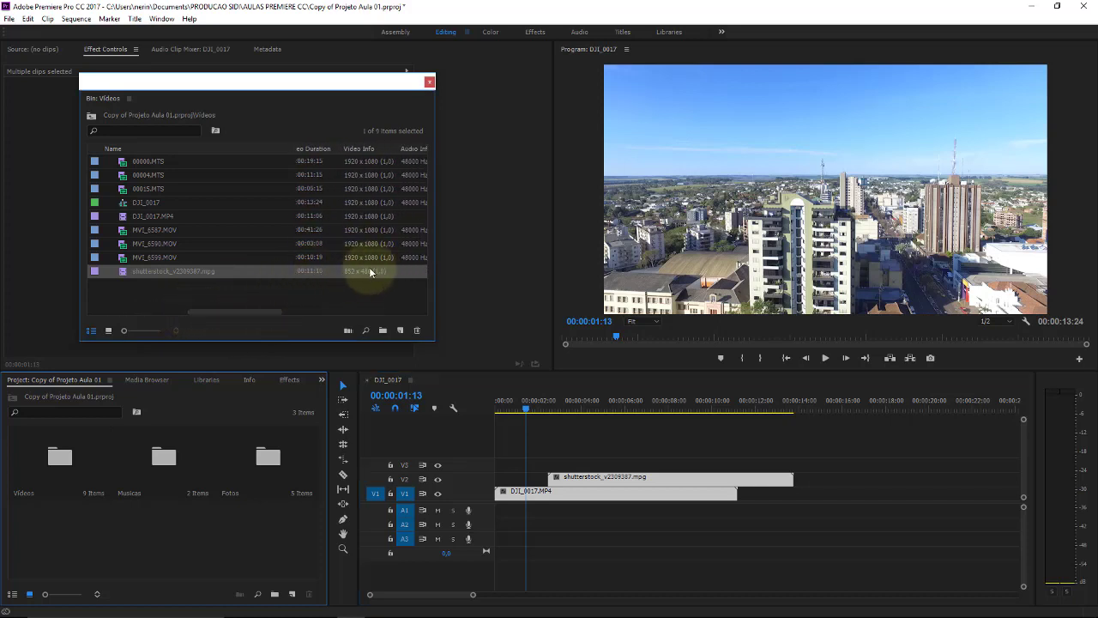
mouse_move(363, 271)
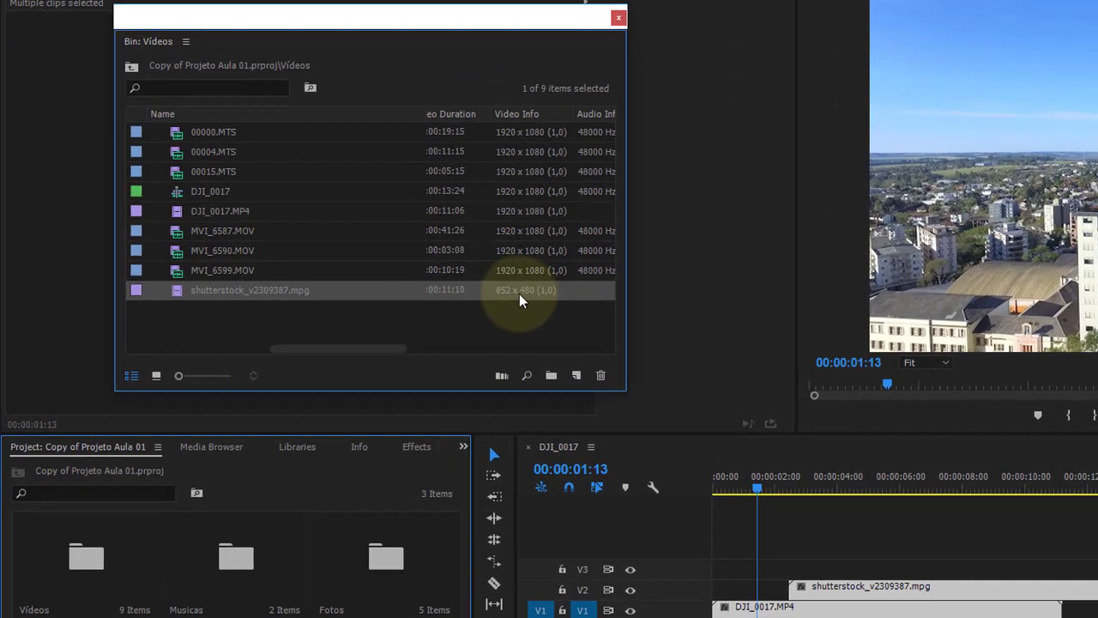
drag(356, 347, 347, 349)
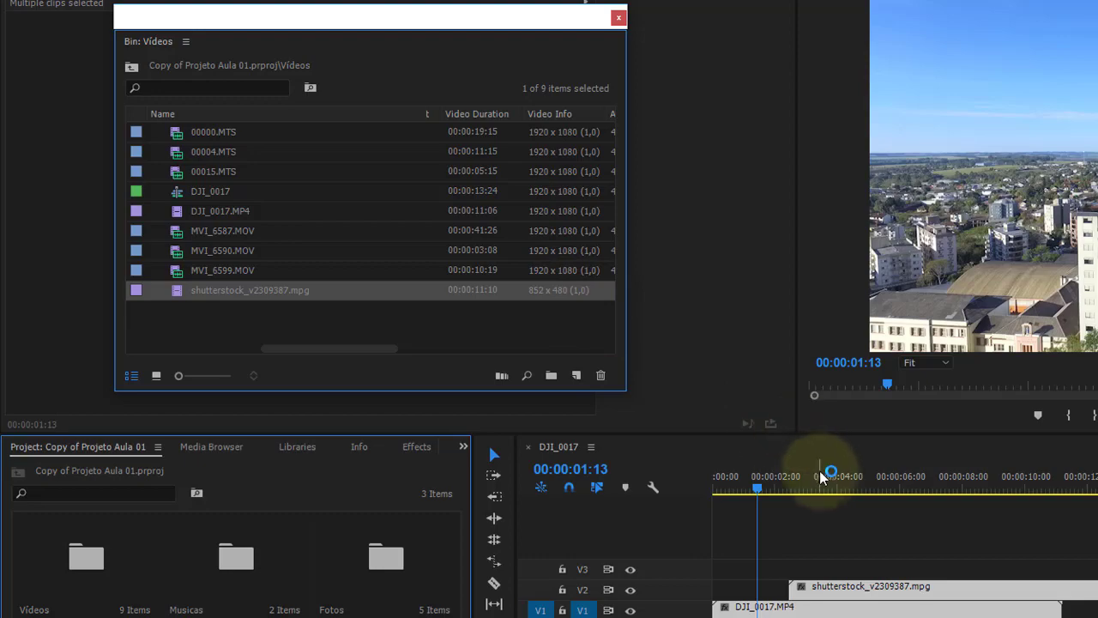
mouse_move(828, 476)
mouse_down()
mouse_move(968, 478)
mouse_move(558, 417)
mouse_up()
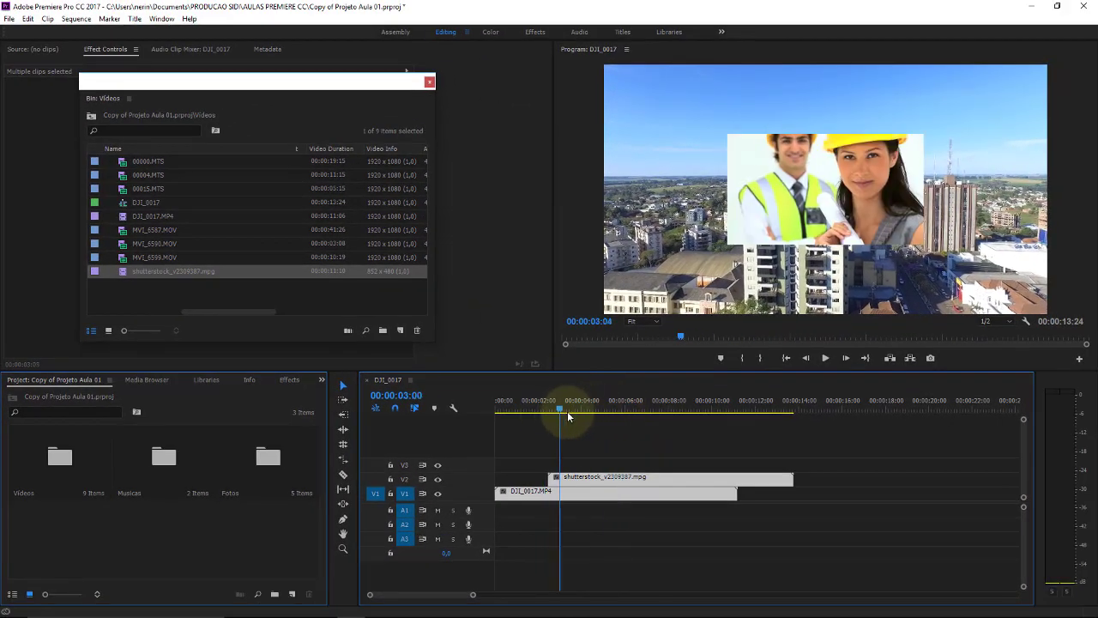
drag(558, 417, 577, 403)
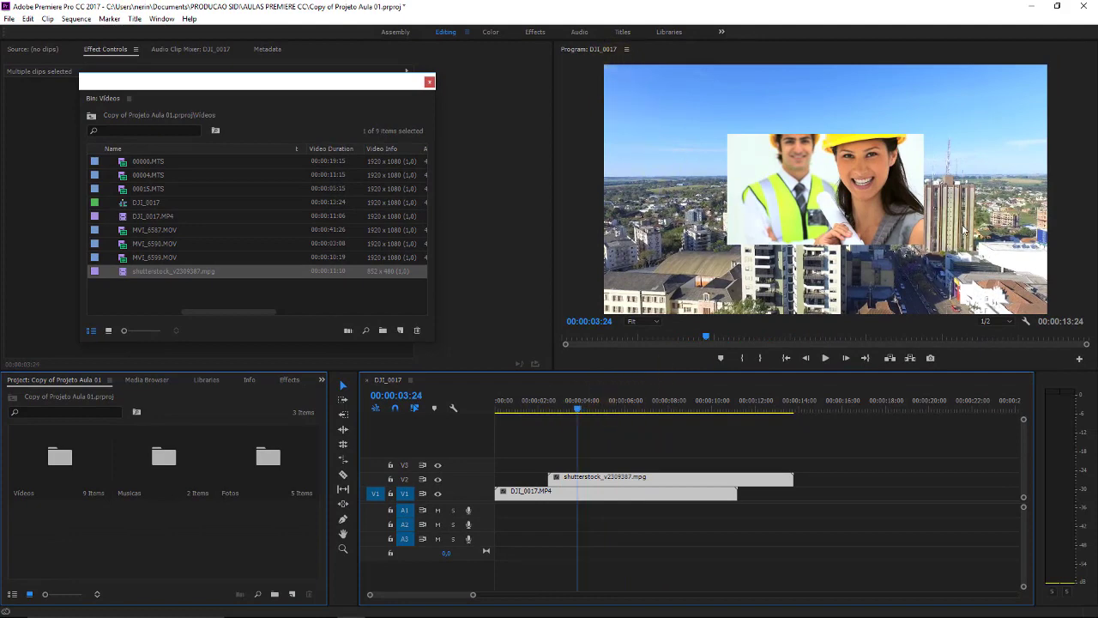
click(1034, 221)
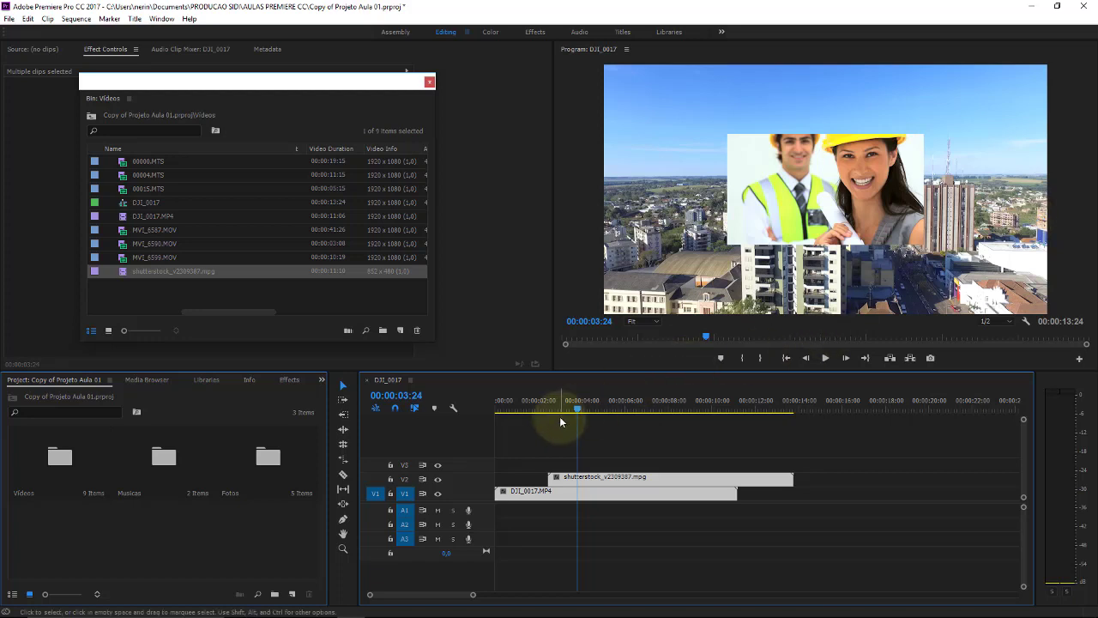
click(398, 288)
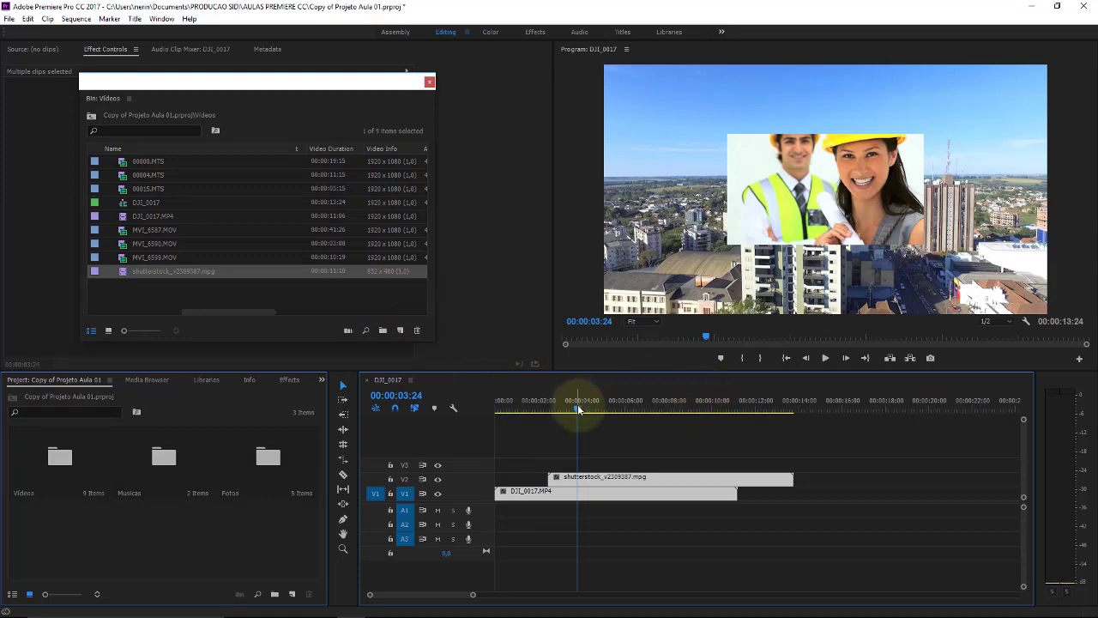
mouse_move(578, 401)
mouse_down()
mouse_move(546, 406)
mouse_move(647, 410)
mouse_move(596, 414)
mouse_up()
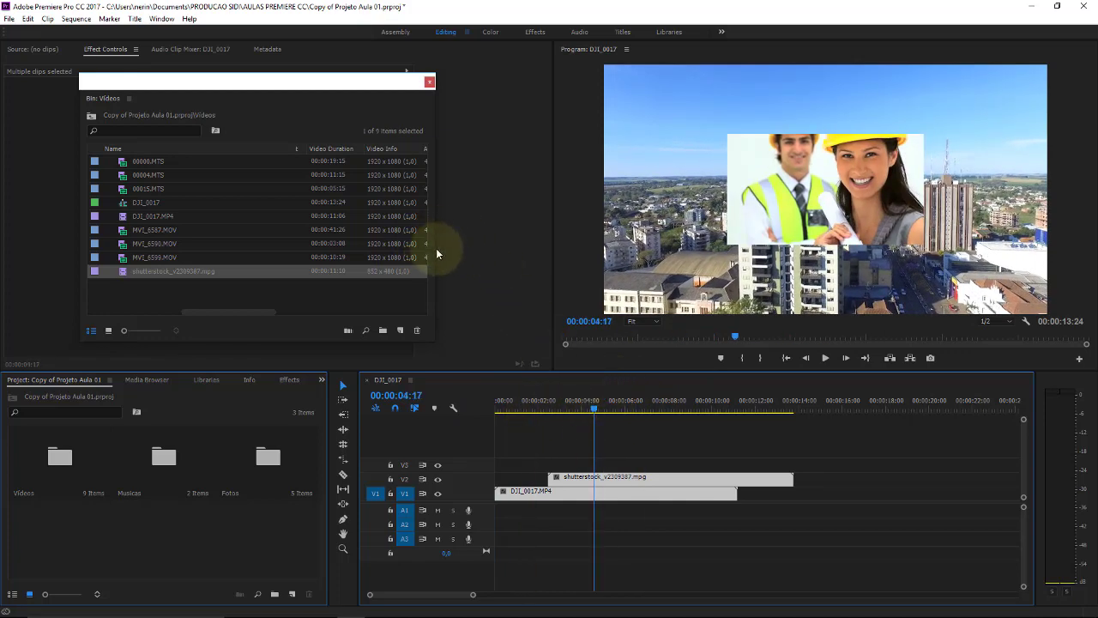
drag(611, 403, 537, 407)
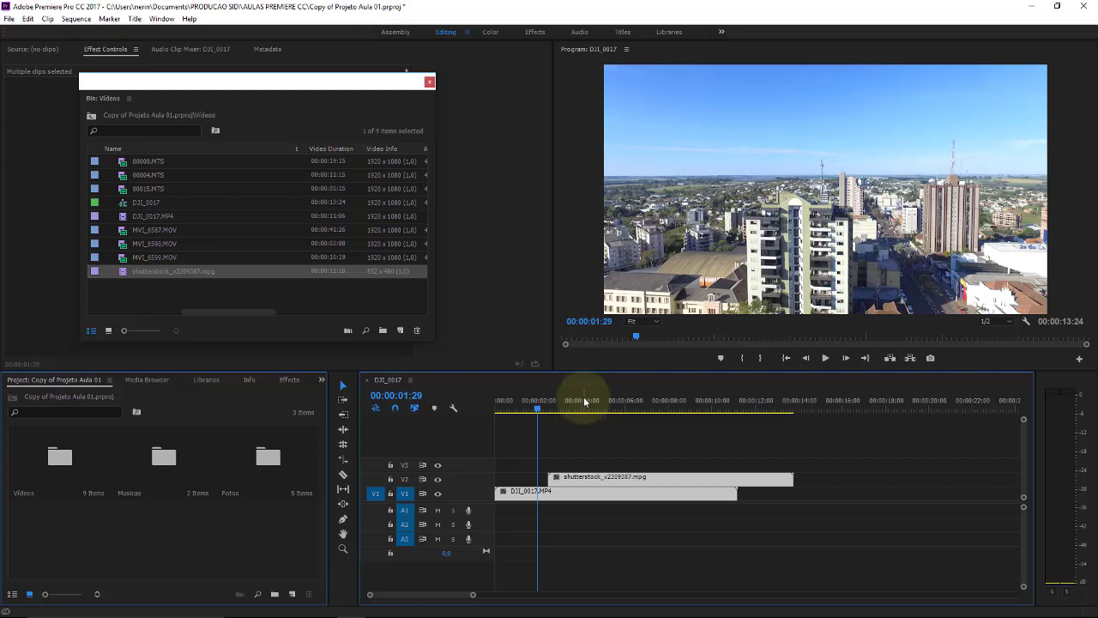
drag(573, 408, 654, 416)
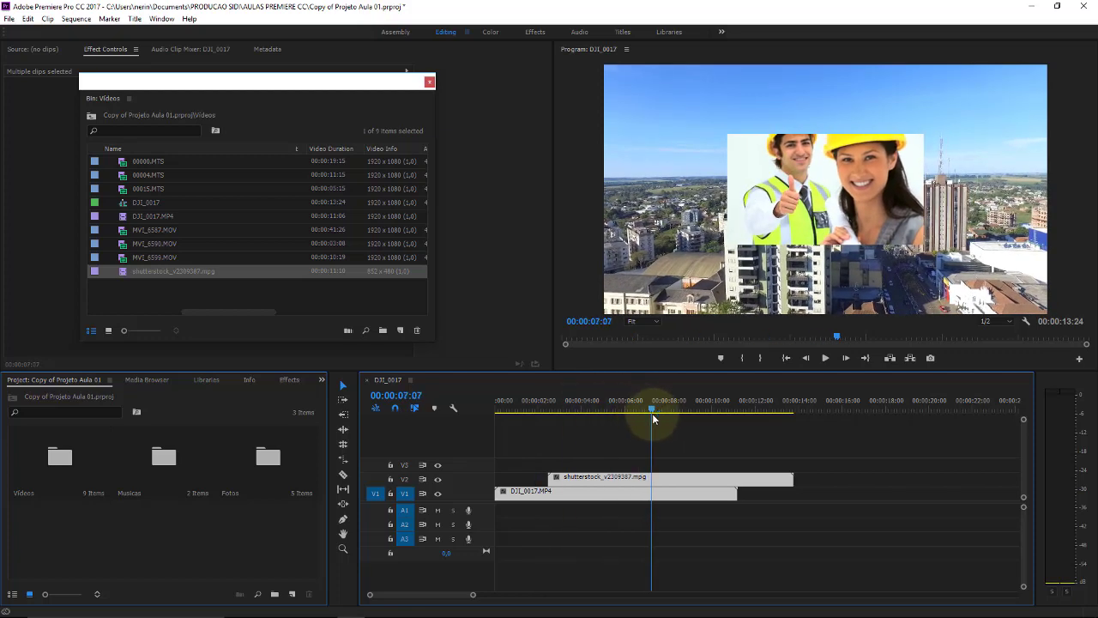
drag(652, 417, 658, 418)
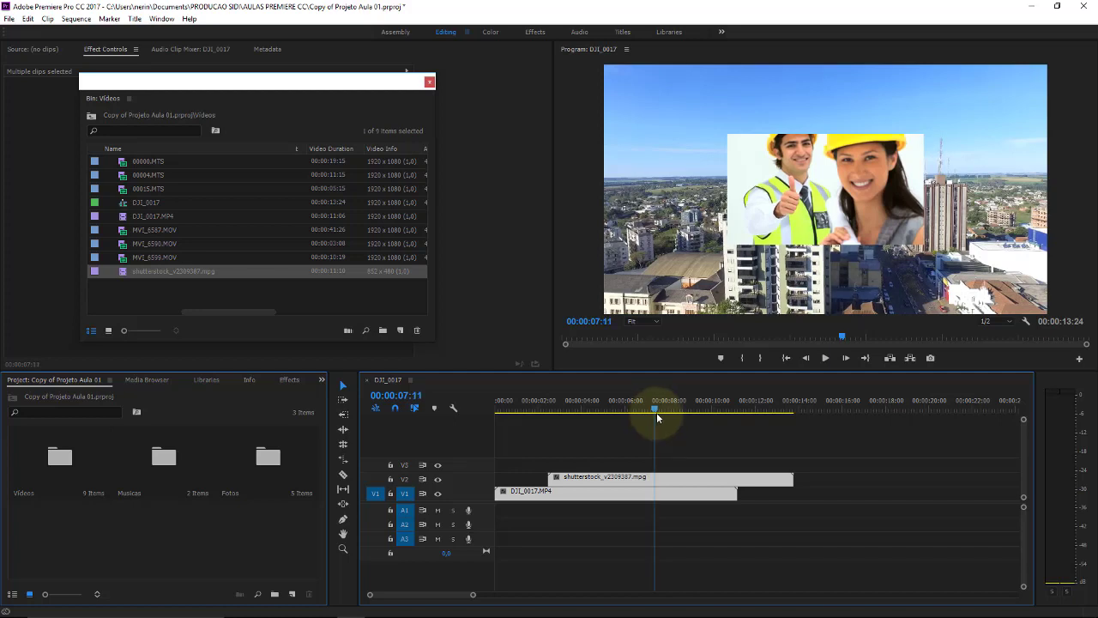